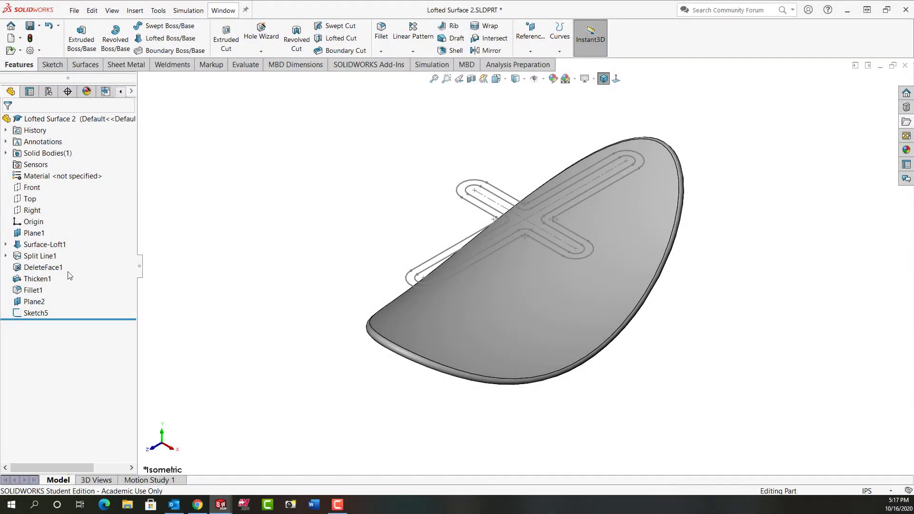
Preview the finished Sketch5 for reference, then switch to the Lofted Surface 1 document
left_click(38, 313)
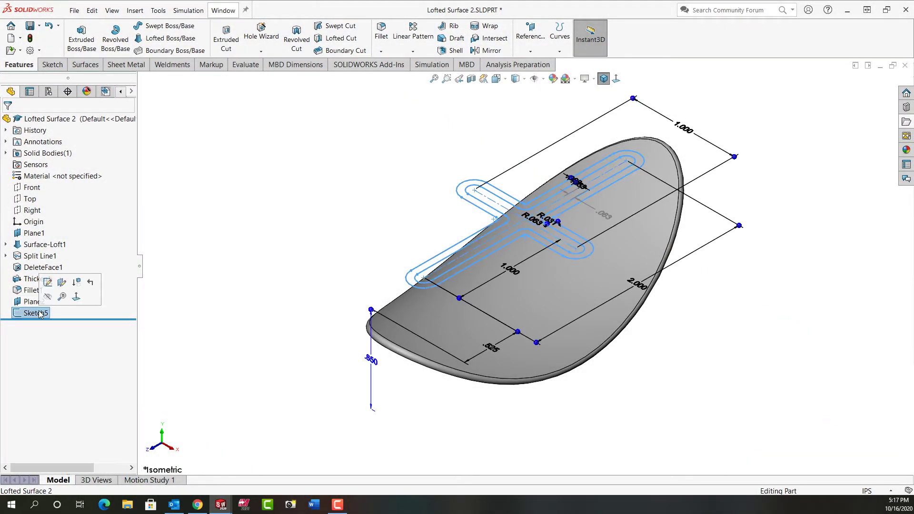
key("ctrl+Tab")
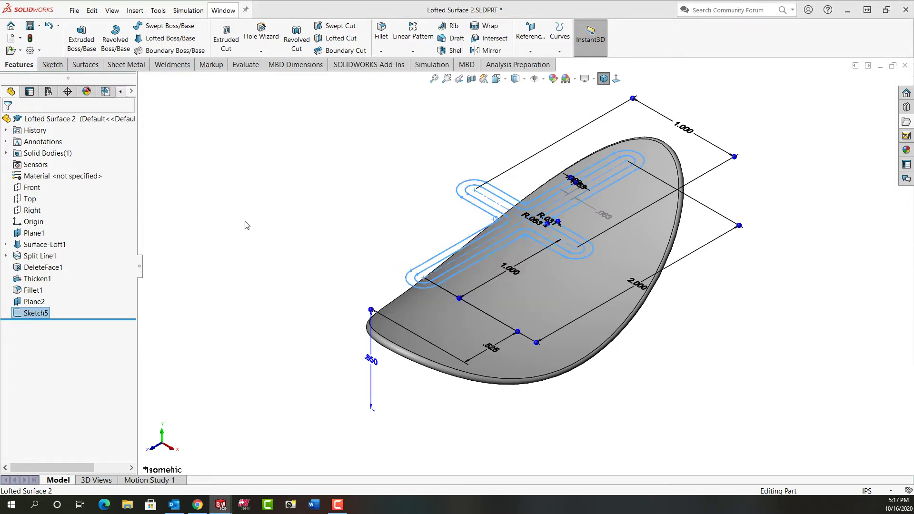
Create a reference plane offset 0.850 in from the Top plane, orbiting to check its position
left_click(40, 198)
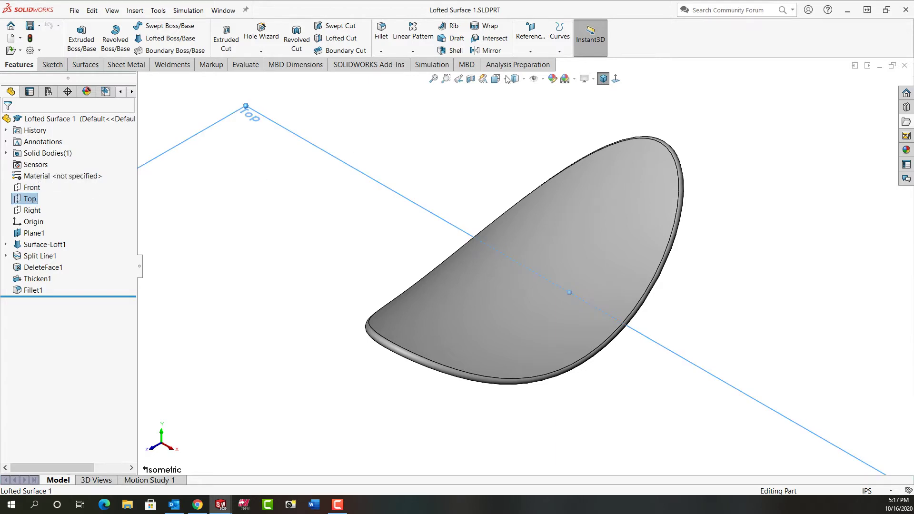
left_click(530, 38)
left_click(539, 64)
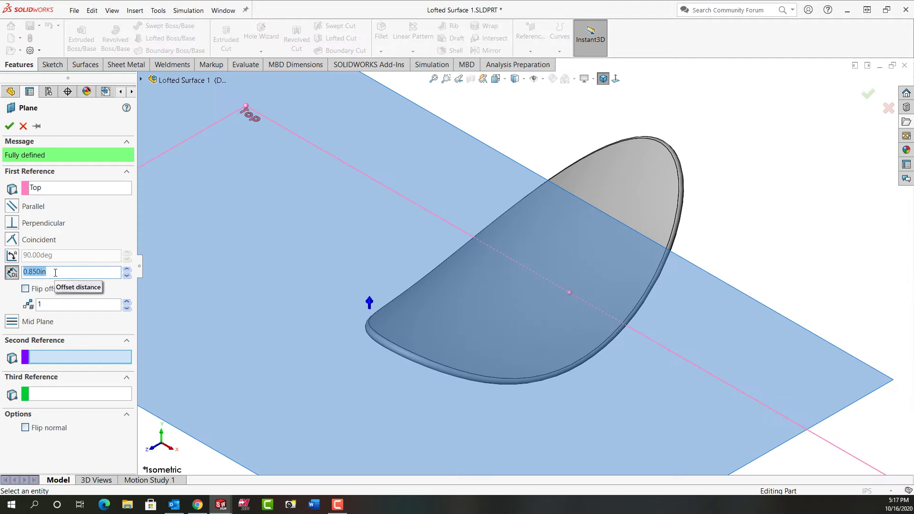
key("f")
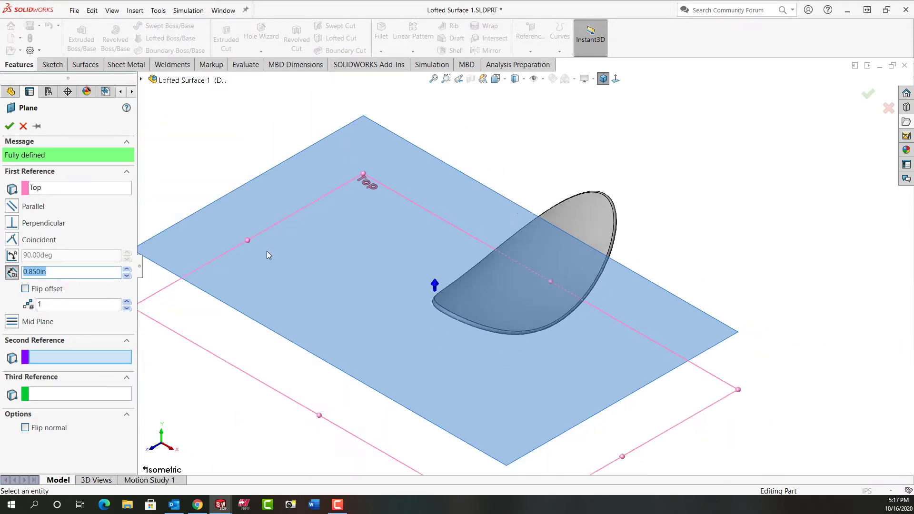
middle_click_drag(267, 250, 266, 219)
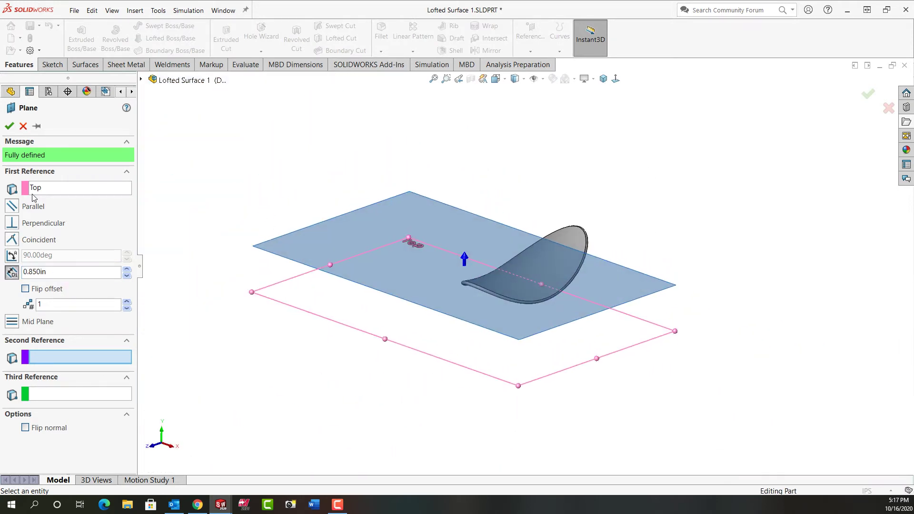
left_click(9, 126)
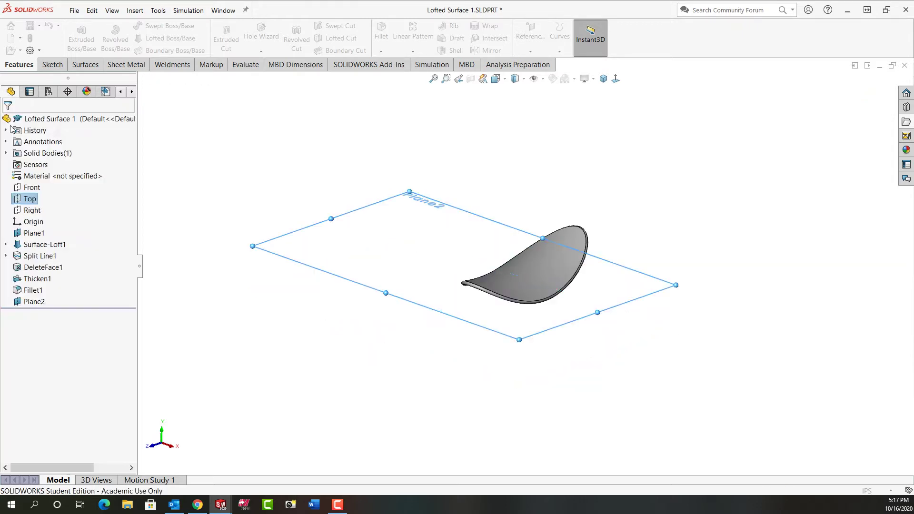
Open a new sketch on Plane2 and view it Normal To
left_click(40, 302)
left_click(53, 297)
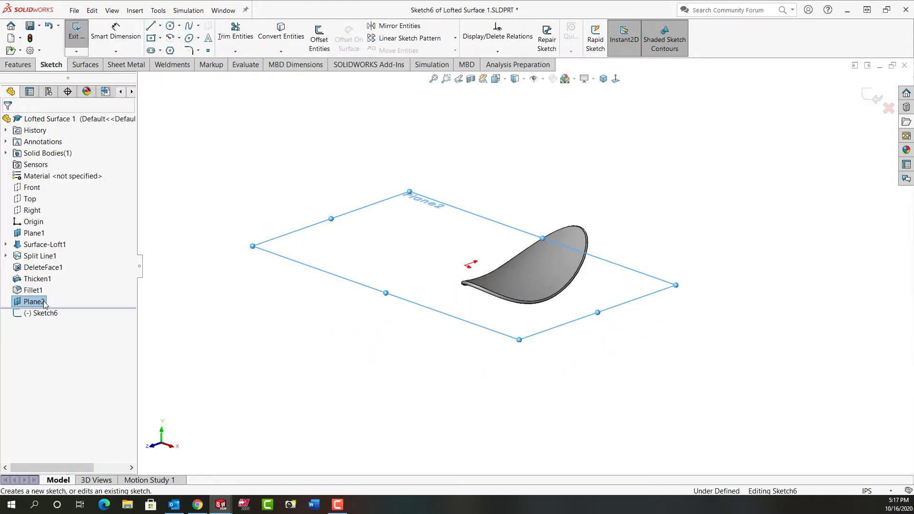
left_click(44, 303)
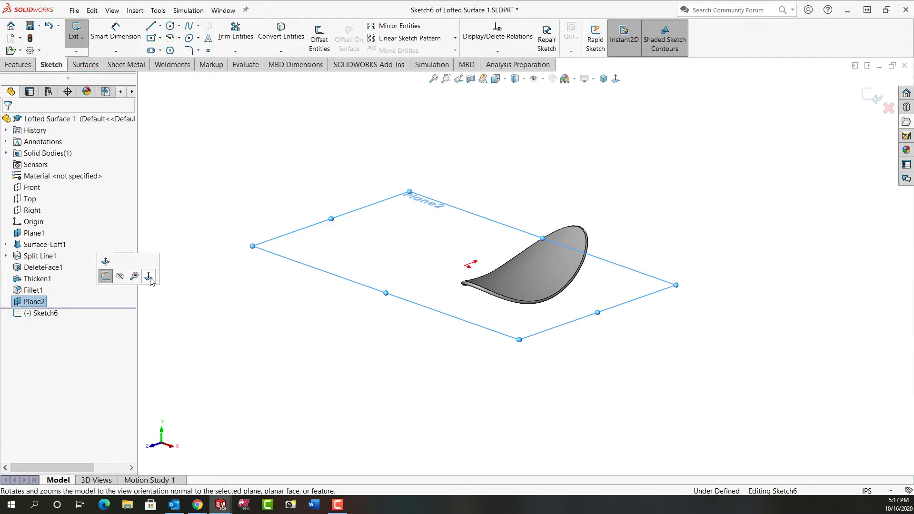
left_click(149, 279)
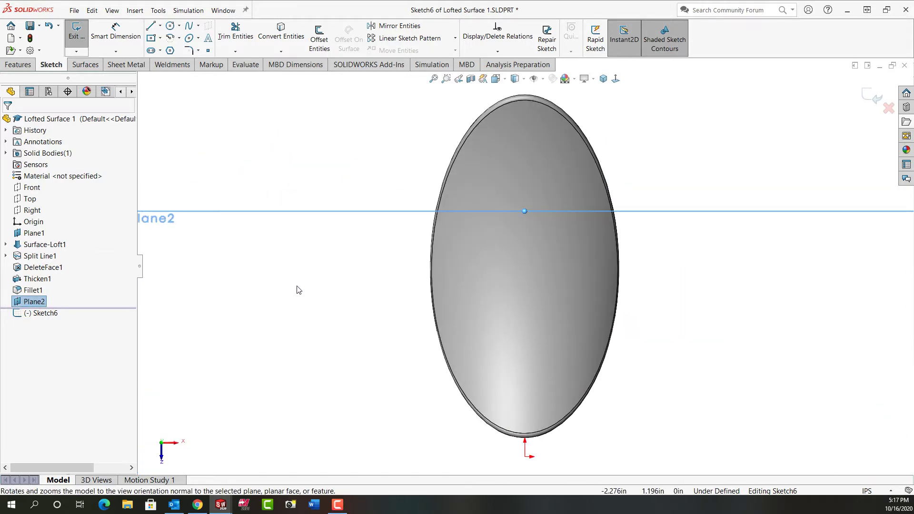
right_click_drag(307, 287, 257, 286)
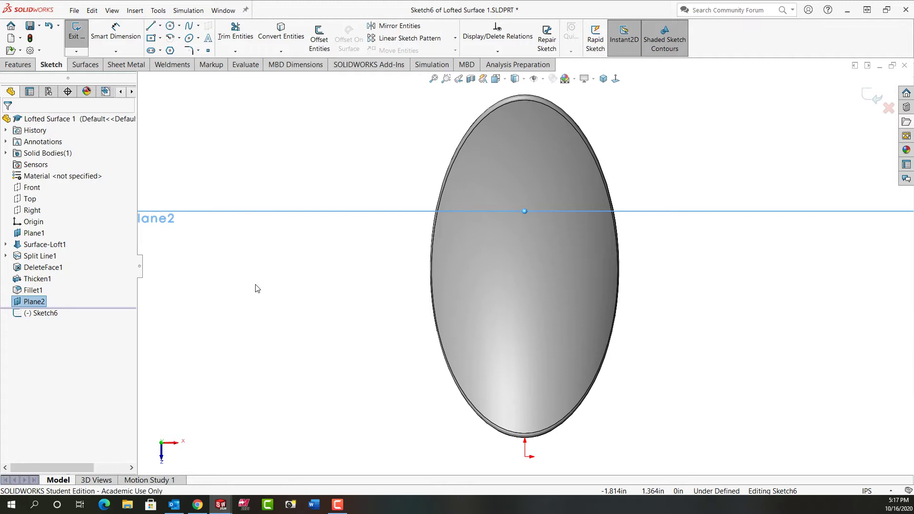
Draw a long vertical line and a shorter horizontal line crossing it near its top
left_click(525, 152)
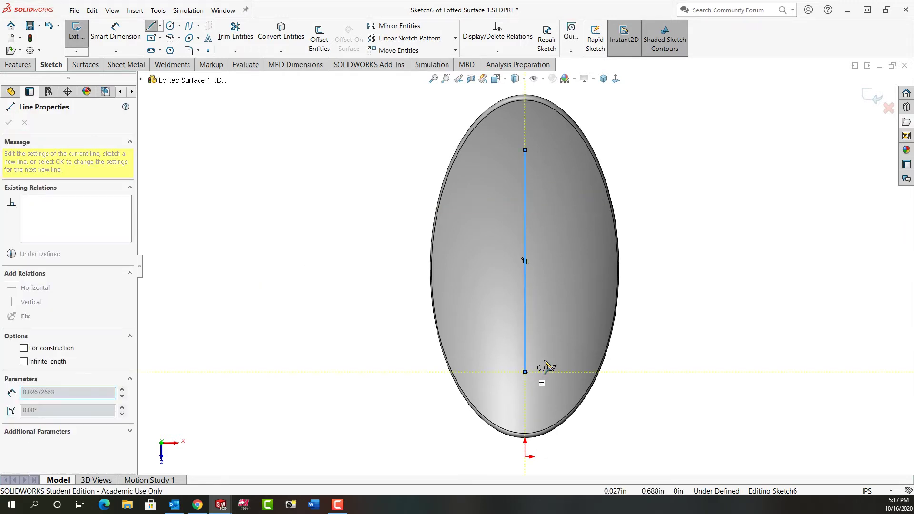
left_click(525, 372)
key("Escape")
left_click(570, 225)
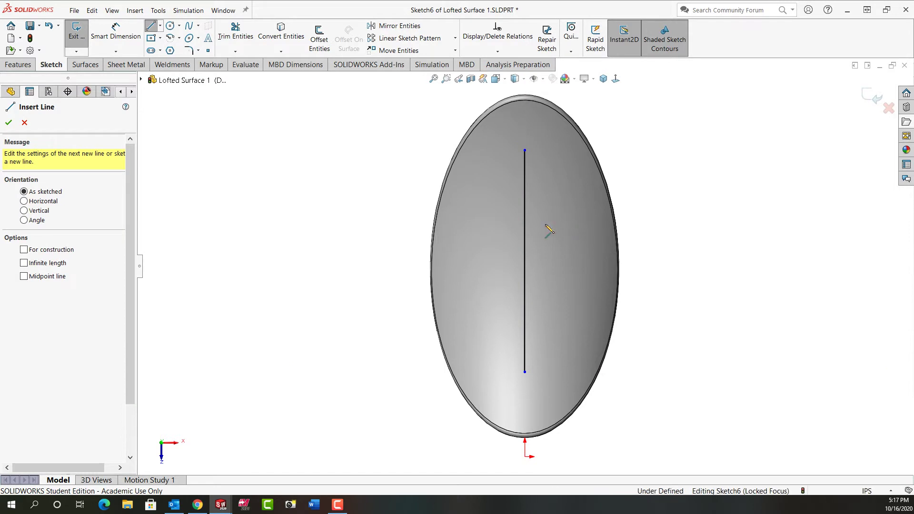
left_click(464, 225)
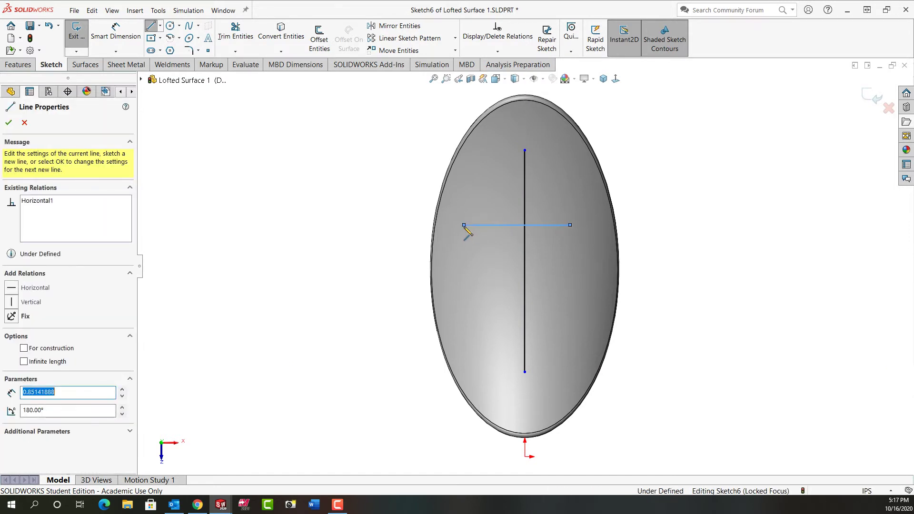
key("Escape")
key("Escape")
right_click_drag(706, 380, 712, 329)
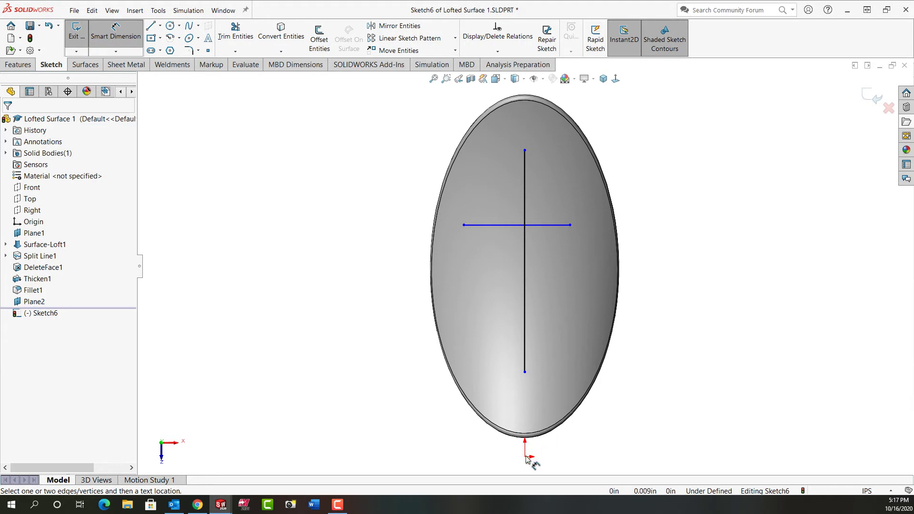
Dimension the vertical line's lower end 0.525 above the origin and its length to 2.000
left_click(525, 456)
left_click(525, 372)
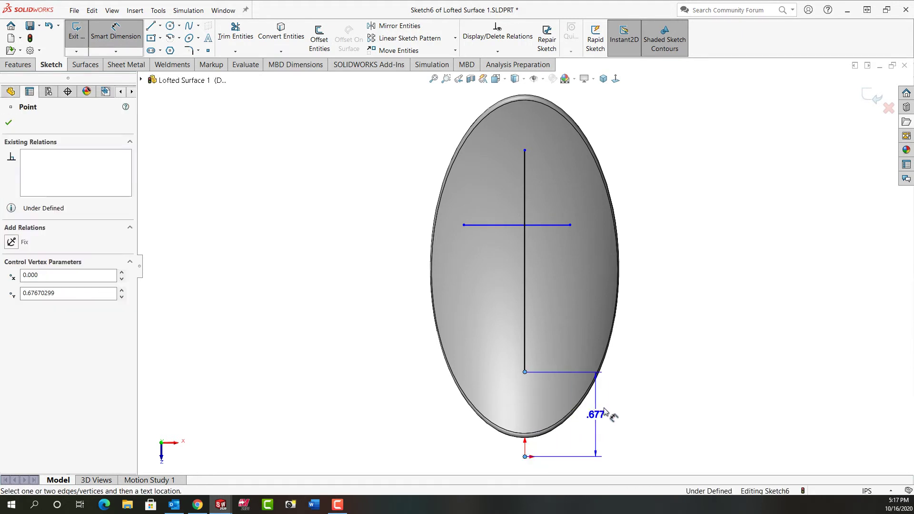
left_click(626, 415)
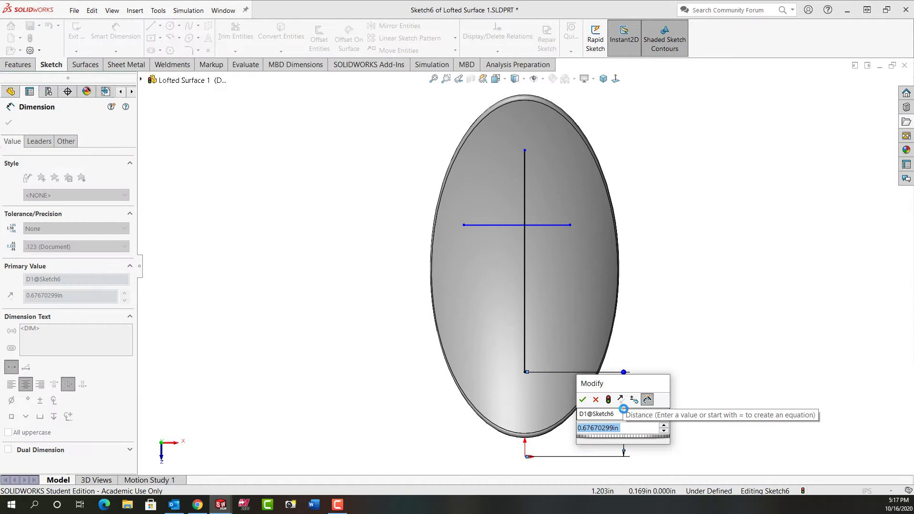
type(".525")
key("Return")
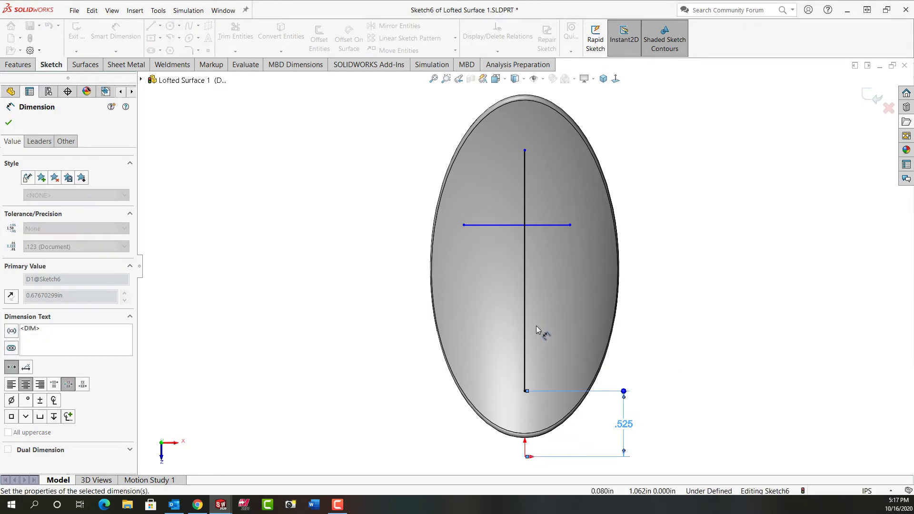
left_click(525, 327)
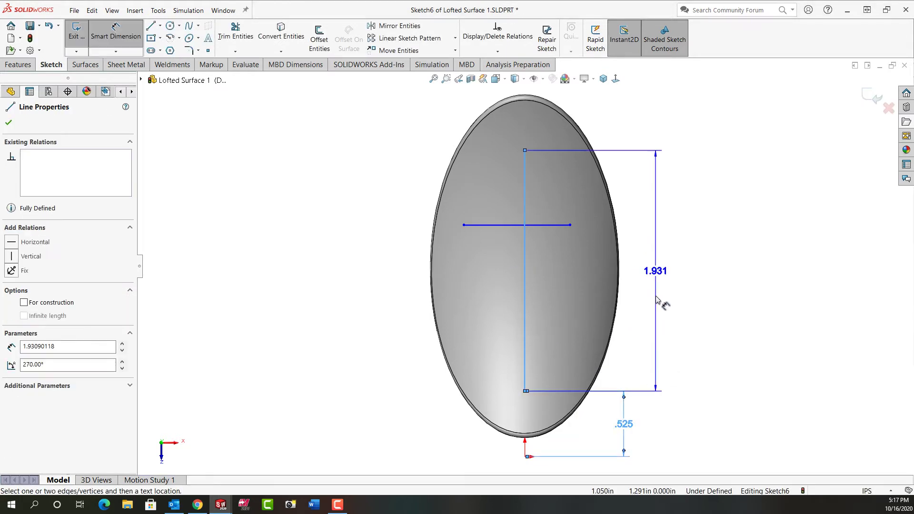
left_click(657, 297)
type("2")
key("Return")
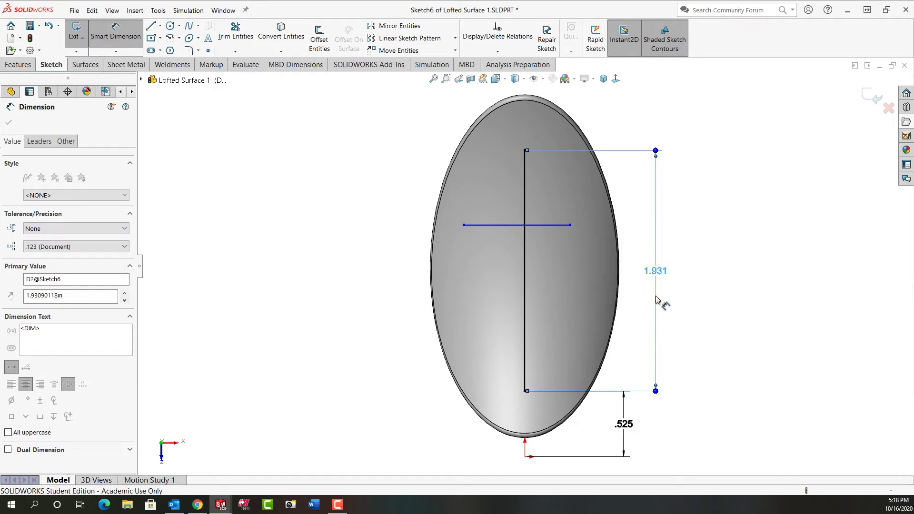
Dimension the horizontal line 1.000 wide and 1.000 above the vertical line's bottom end
scroll(582, 239, "down", 2)
left_click(526, 209)
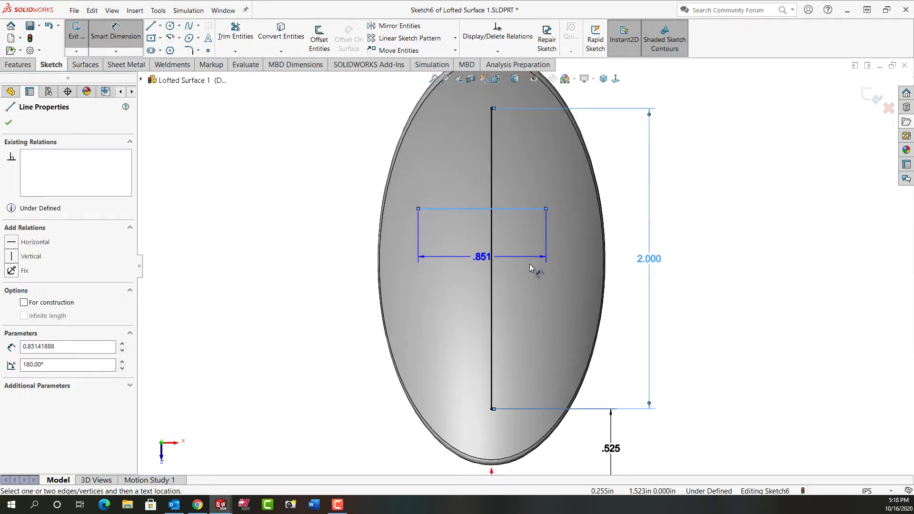
left_click(529, 264)
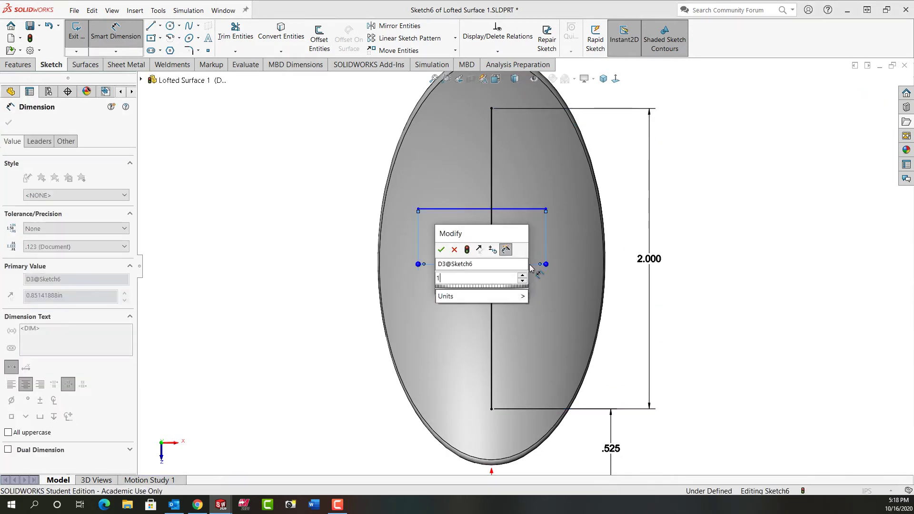
type("1")
key("Return")
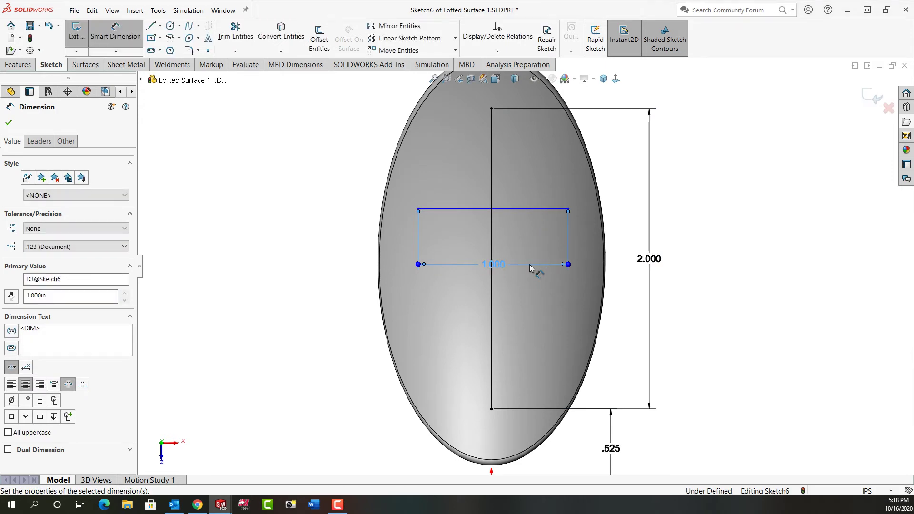
left_click(492, 409)
left_click(518, 210)
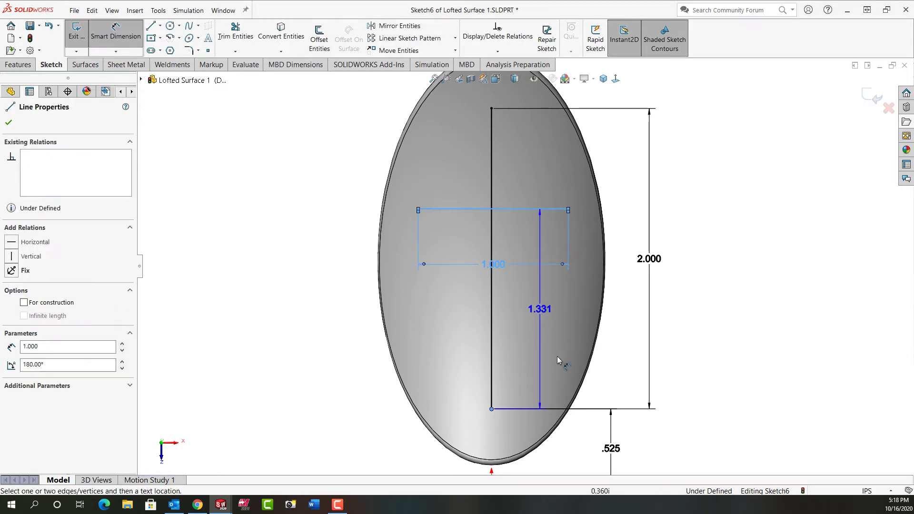
left_click(560, 357)
type("1")
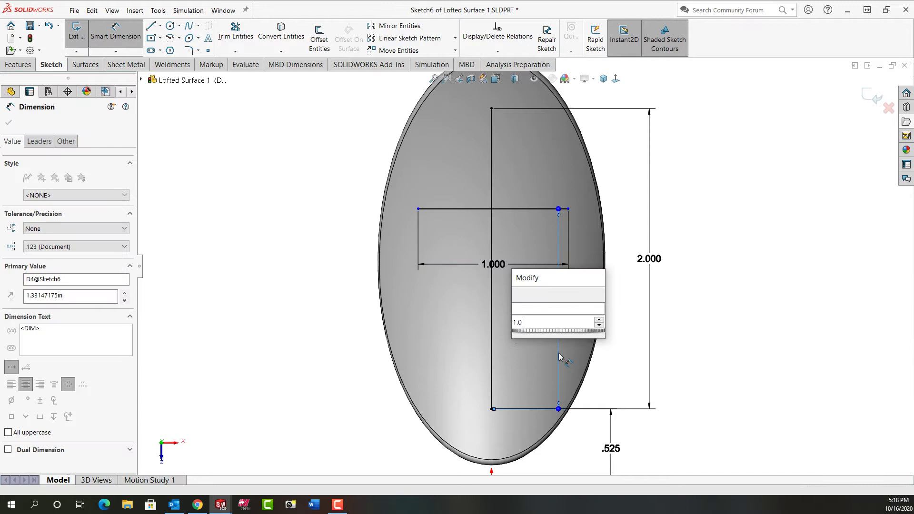
key("Return")
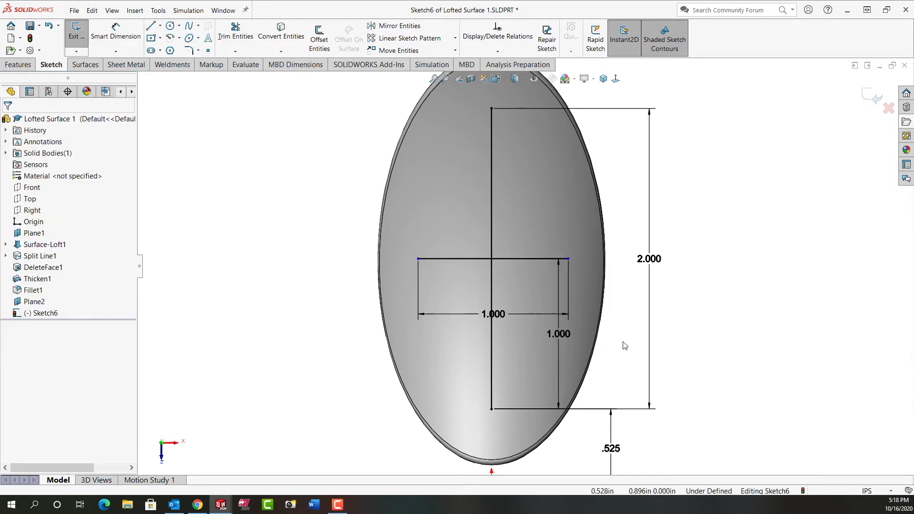
Make the horizontal line's midpoint coincident with the vertical line
right_click(519, 258)
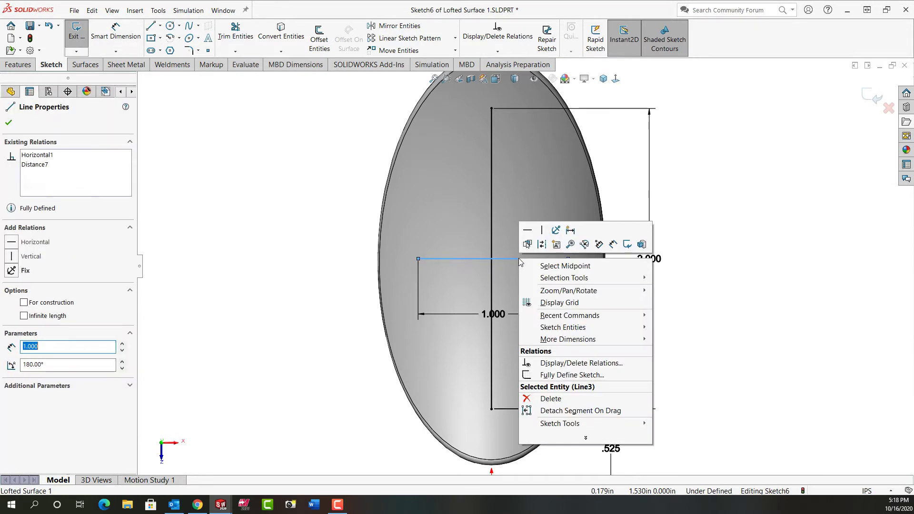
left_click(546, 266)
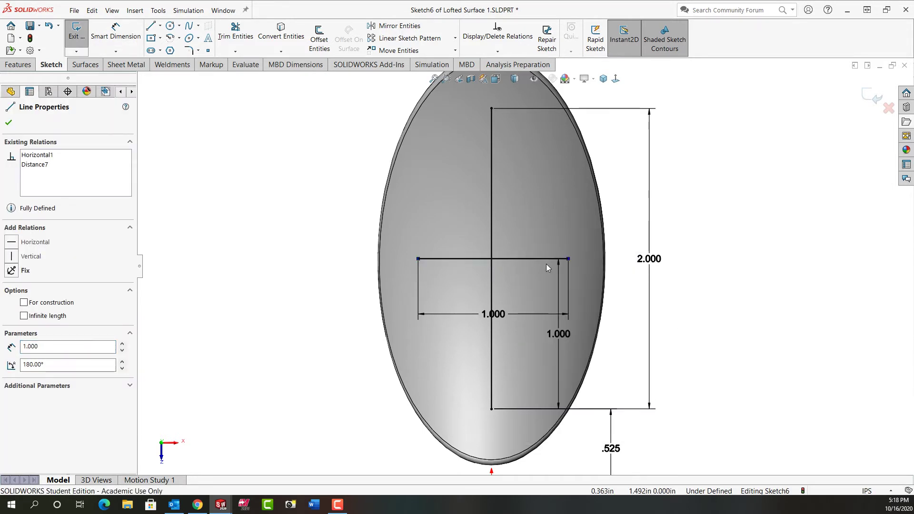
left_click(494, 222)
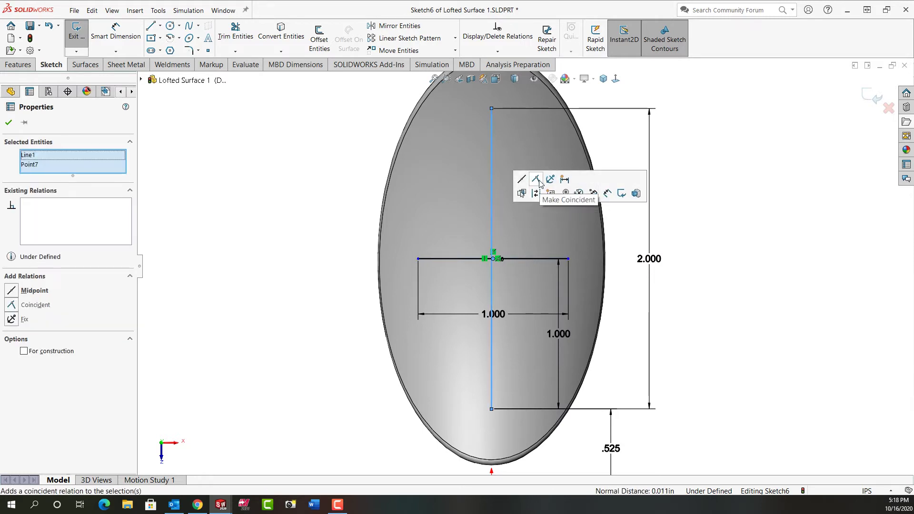
left_click(707, 257)
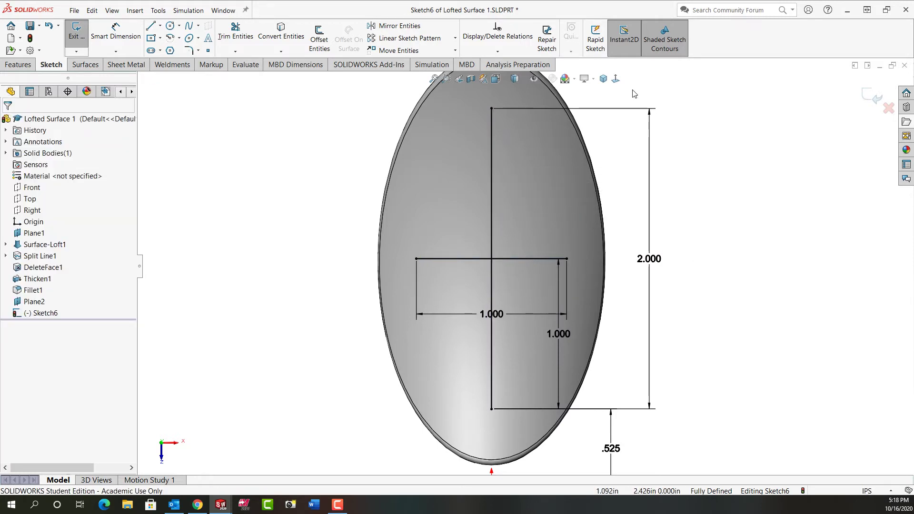
left_click(604, 79)
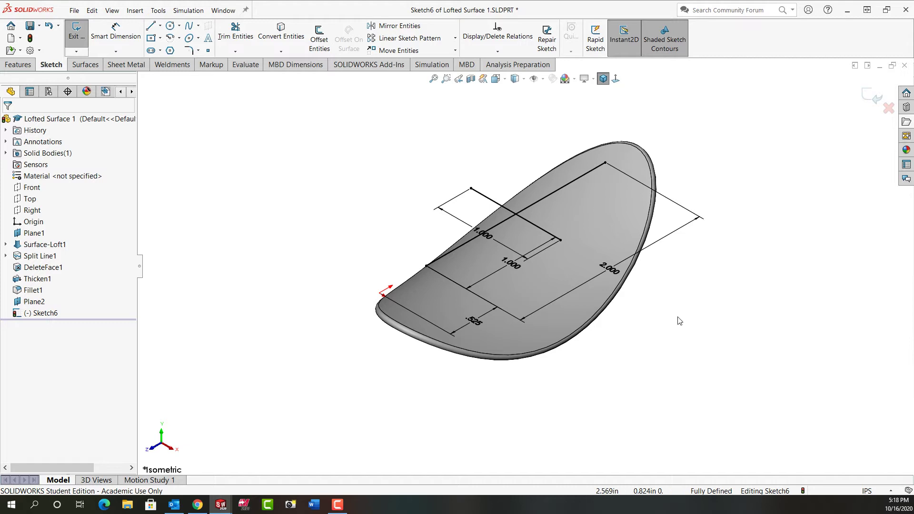
left_click(616, 79)
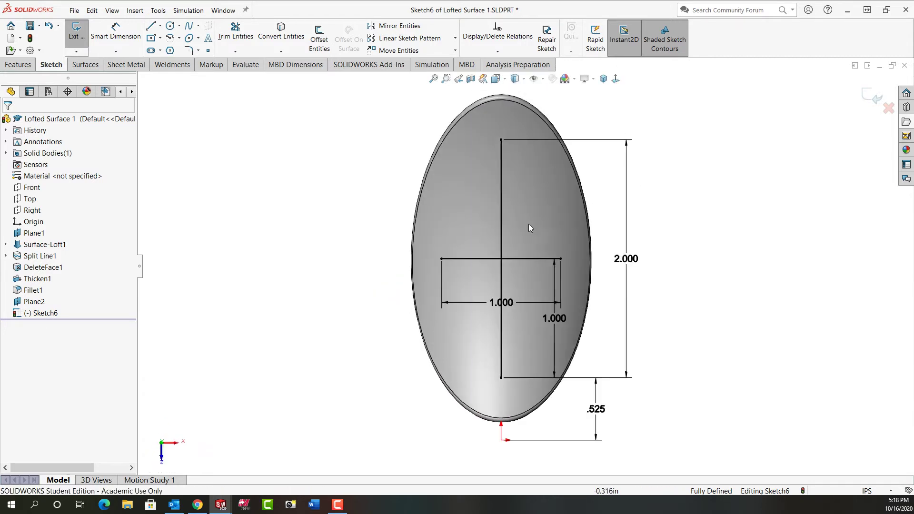
scroll(545, 223, "down", 2)
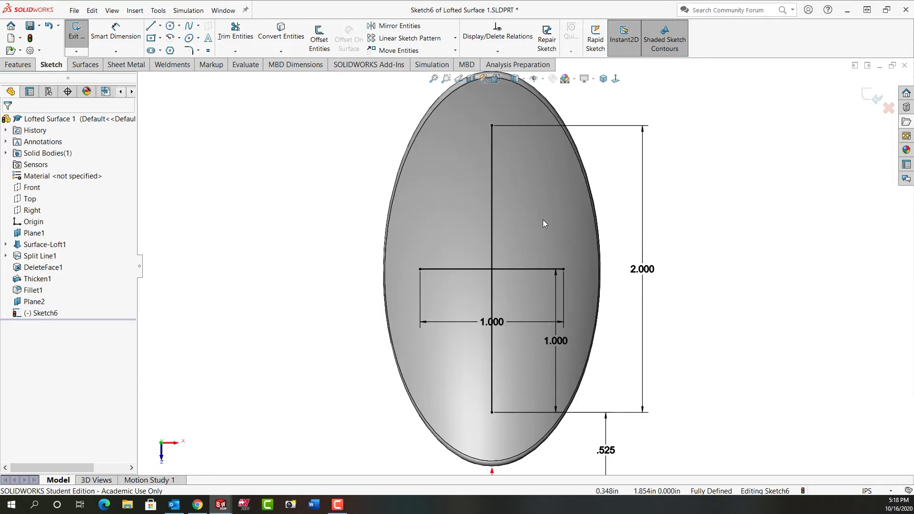
Offset both lines 1/16 in bi-directionally with arc caps, making the originals construction geometry
left_click(318, 45)
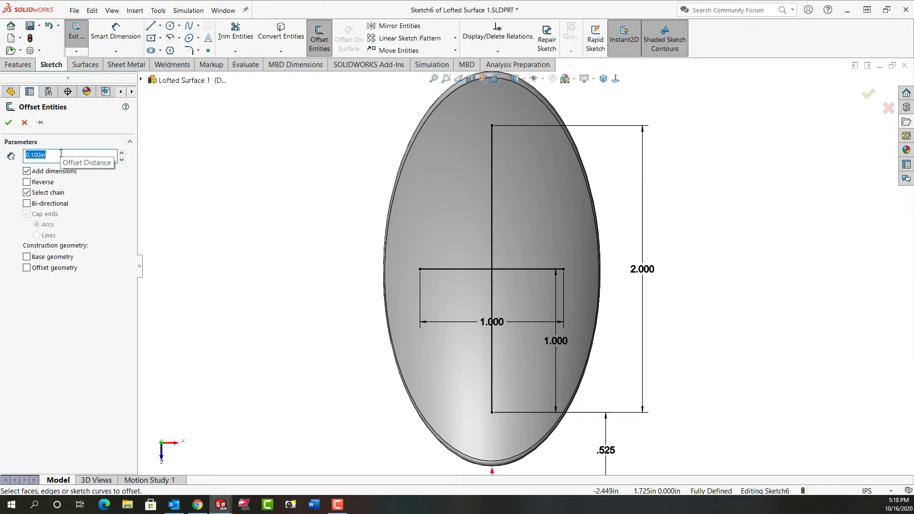
type("1/16")
key("Return")
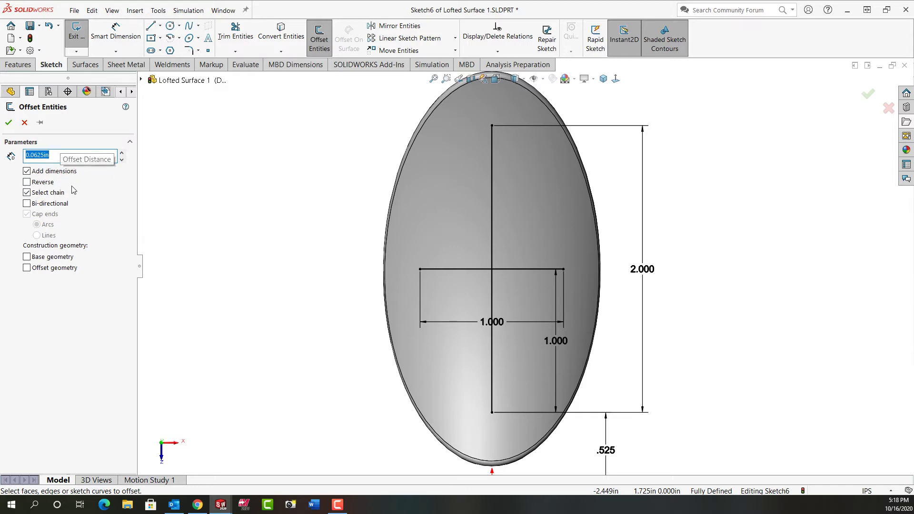
left_click(27, 204)
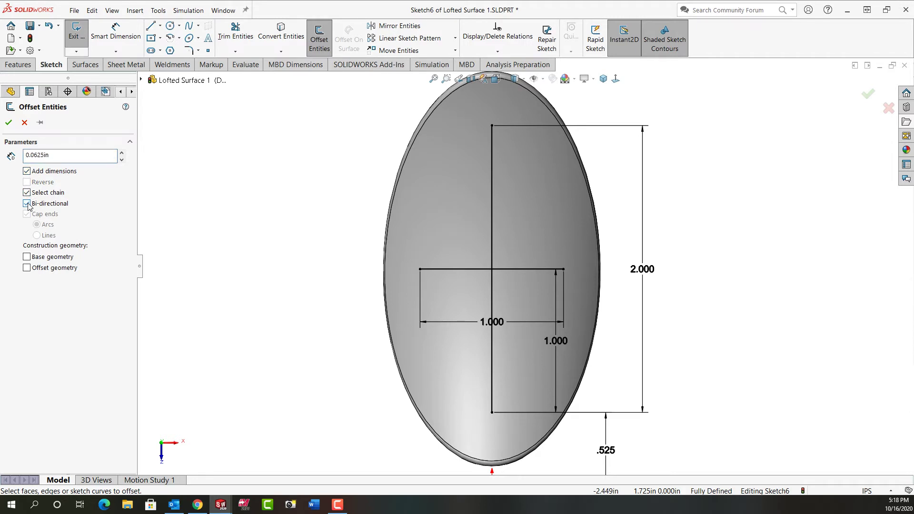
left_click(492, 239)
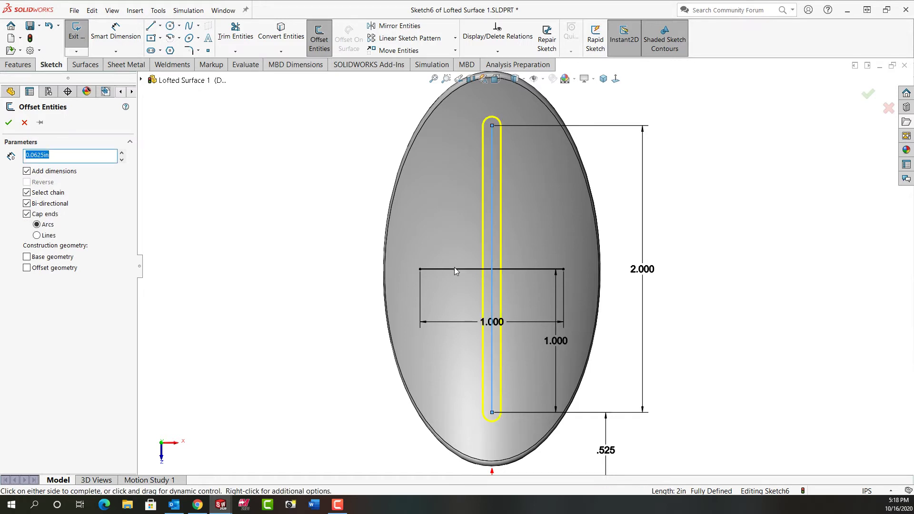
left_click(455, 269)
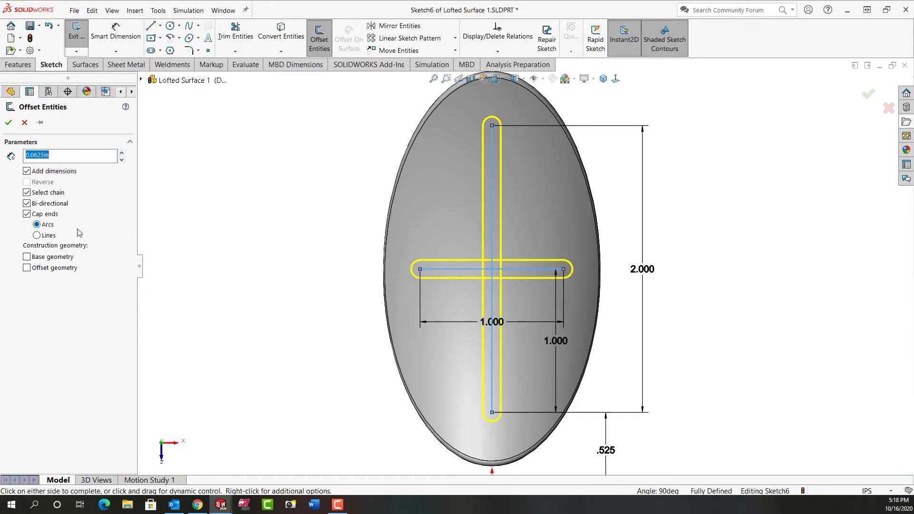
left_click(27, 214)
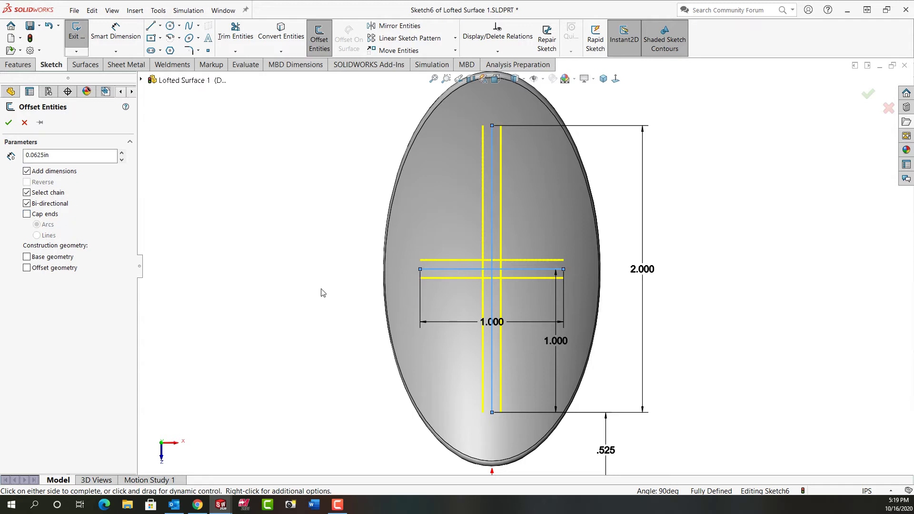
left_click(27, 214)
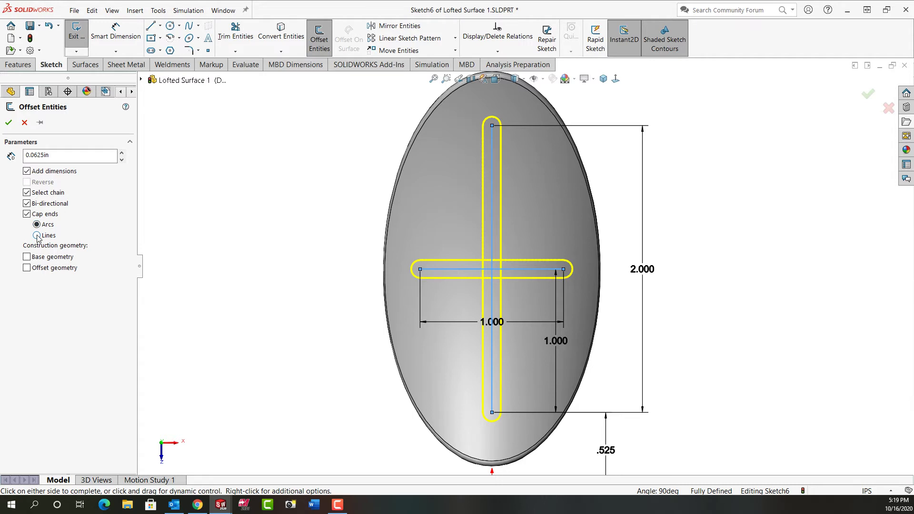
left_click(36, 236)
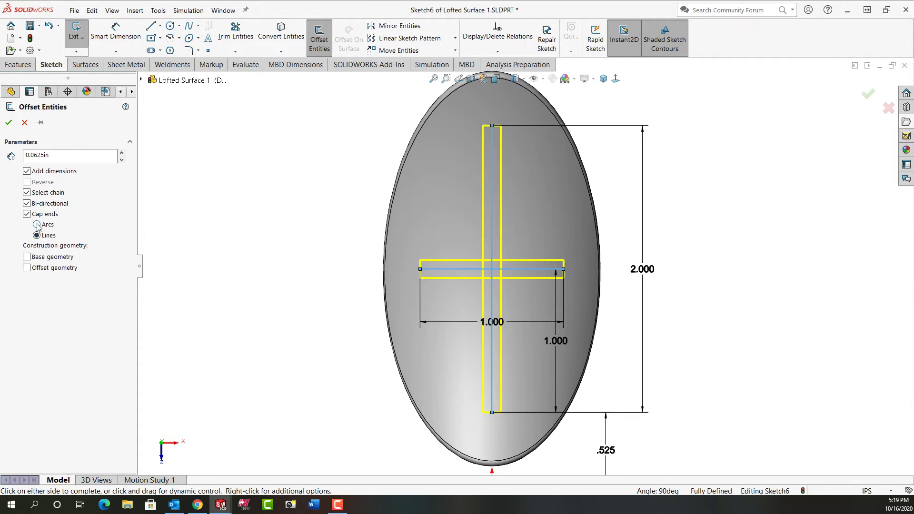
left_click(37, 225)
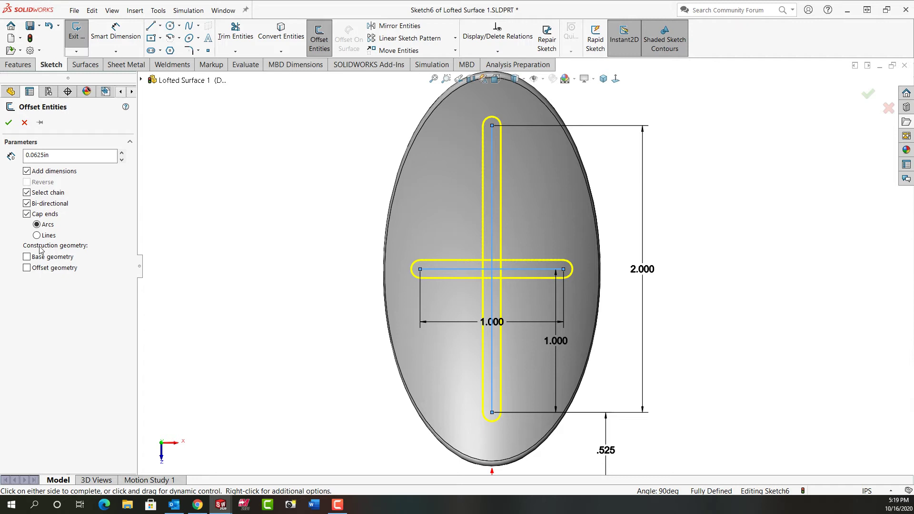
left_click(27, 257)
left_click(9, 122)
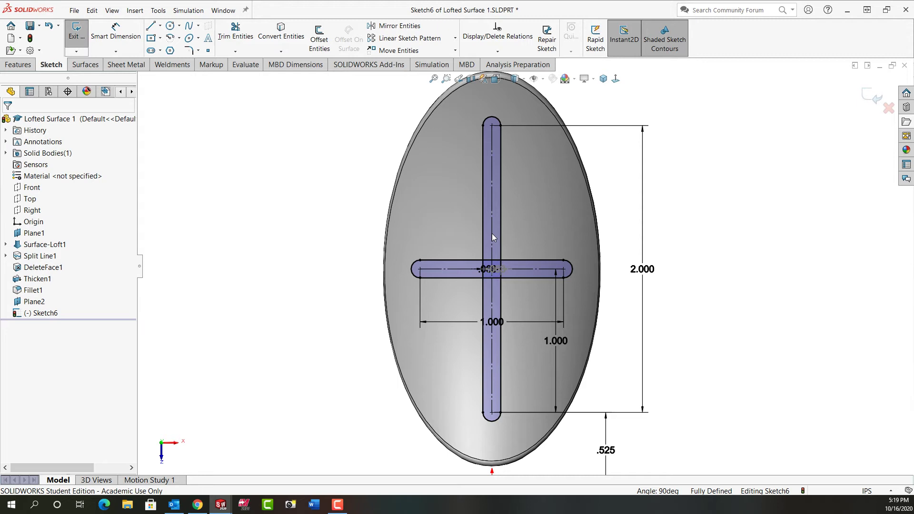
Power-trim the overlapping slot edges above, below, and inside the crossing
scroll(500, 244, "down", 5)
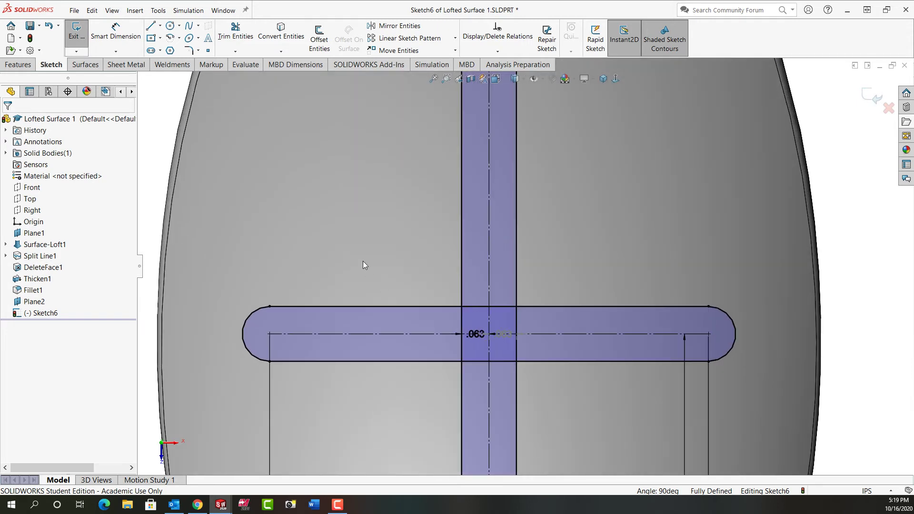
left_click(235, 35)
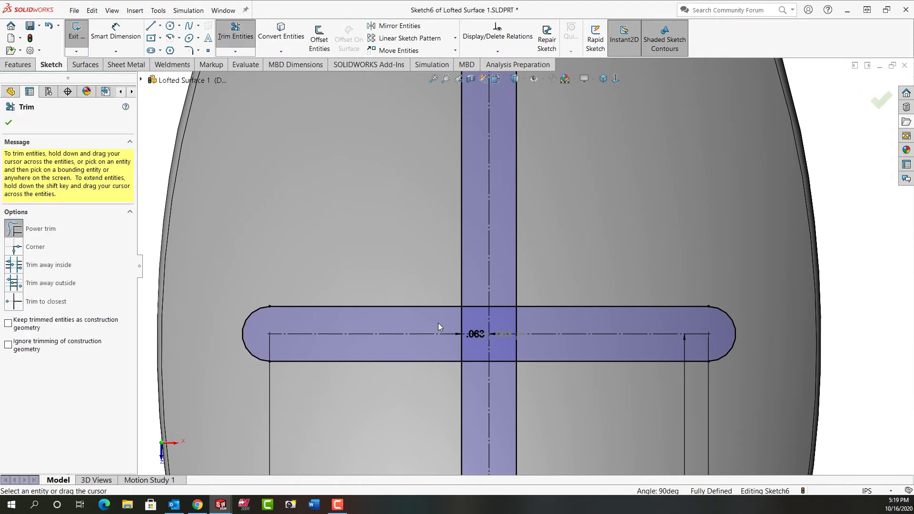
mouse_move(438, 323)
left_mouse_down()
mouse_move(470, 315)
mouse_move(472, 298)
left_mouse_up()
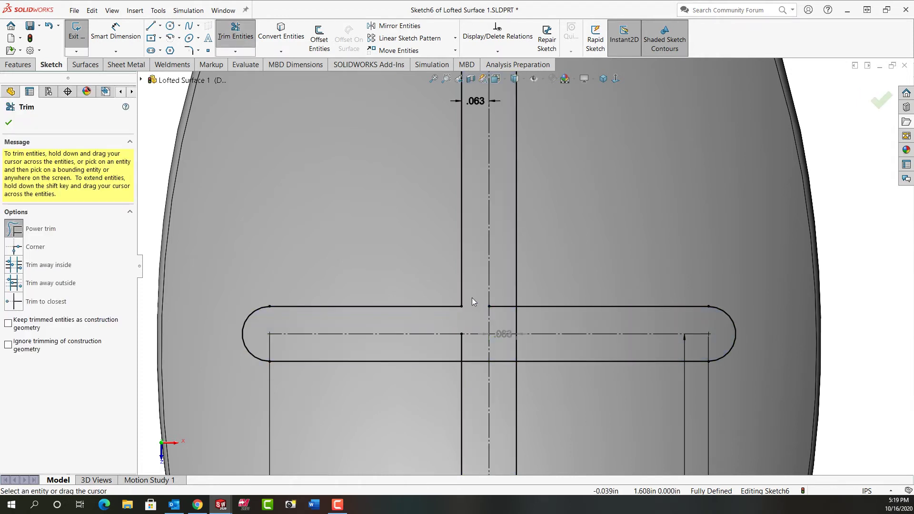
mouse_move(473, 348)
left_mouse_down()
mouse_move(450, 347)
mouse_move(502, 377)
mouse_move(525, 327)
left_mouse_up()
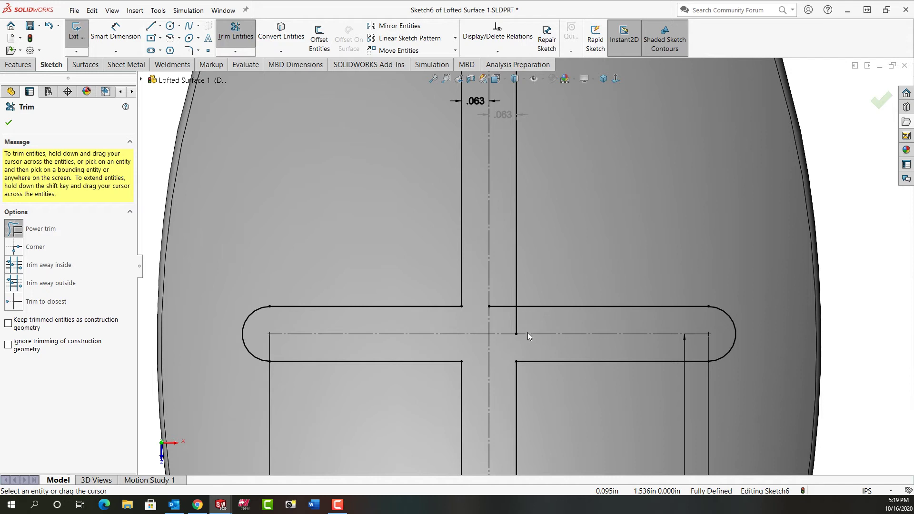
mouse_move(534, 321)
left_mouse_down()
mouse_move(510, 318)
mouse_move(503, 302)
left_mouse_up()
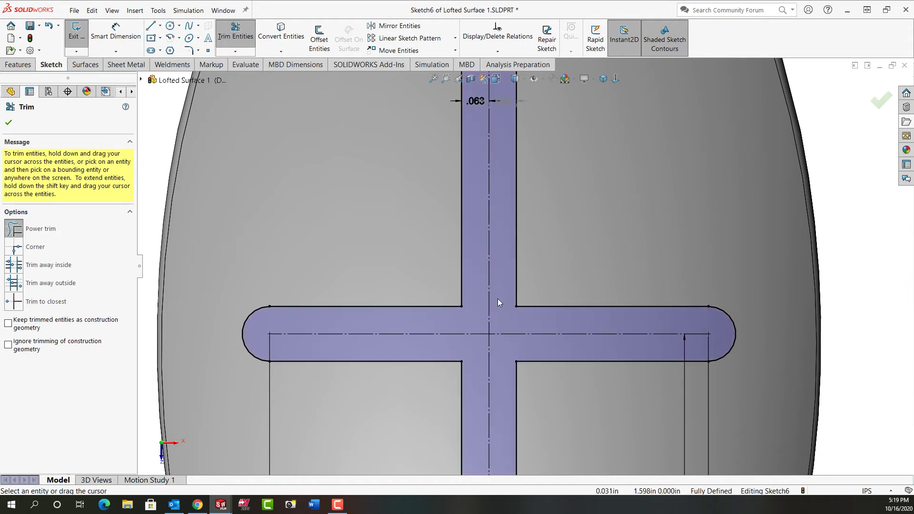
left_click(9, 123)
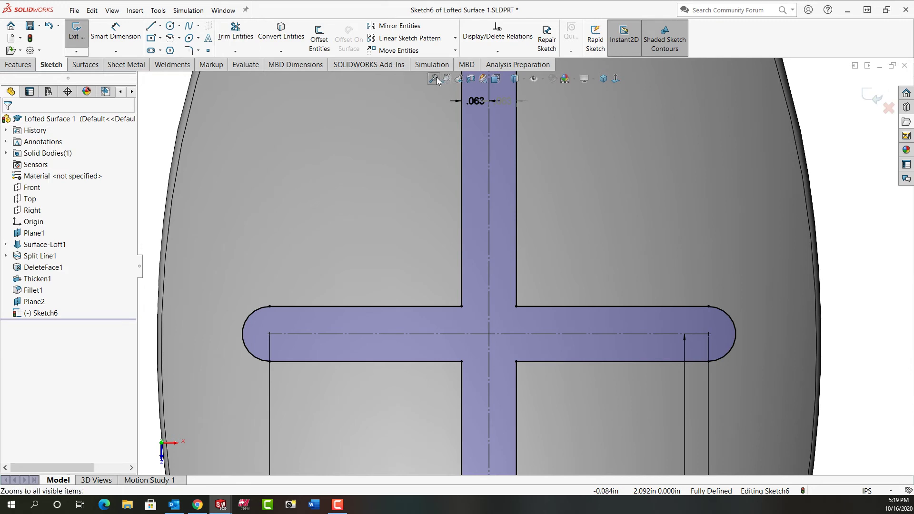
Fillet the four inner corners of the cross with a 1/16 in radius
left_click(437, 77)
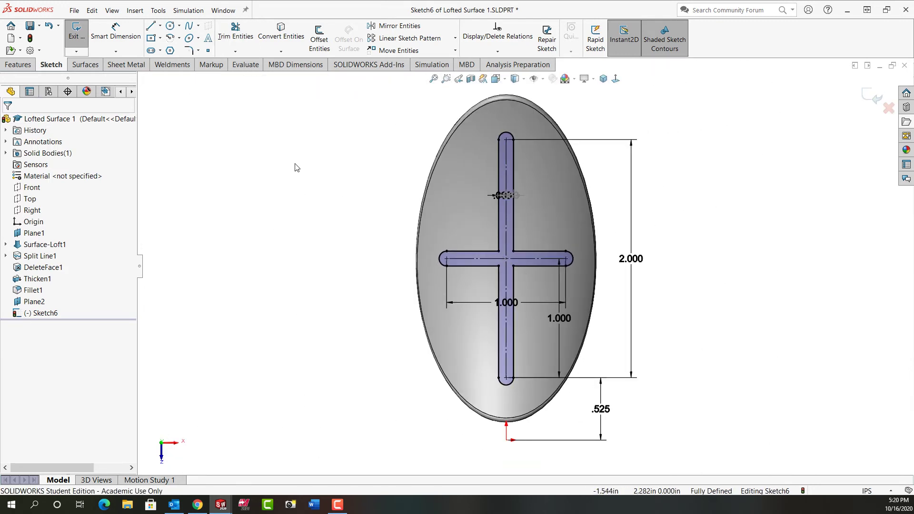
left_click(190, 51)
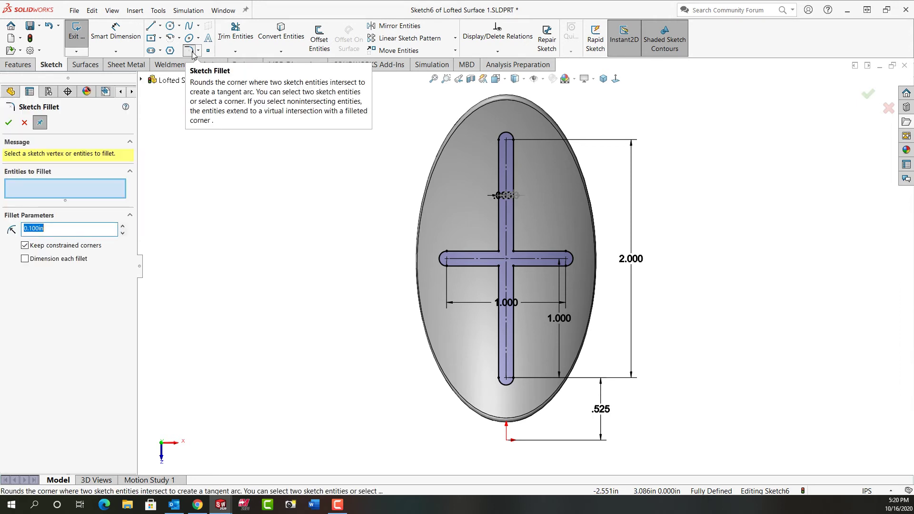
type("1/16")
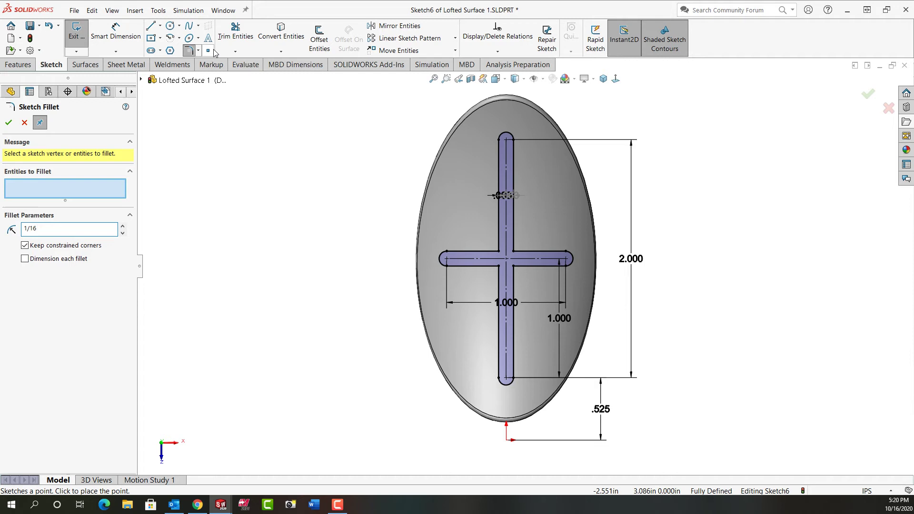
left_click(501, 255)
left_click(501, 267)
left_click(516, 268)
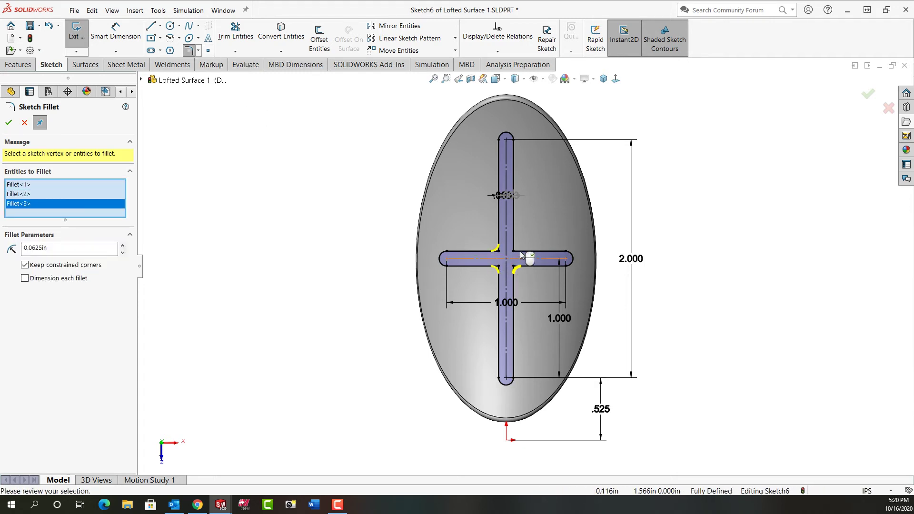
left_click(516, 255)
key("Return")
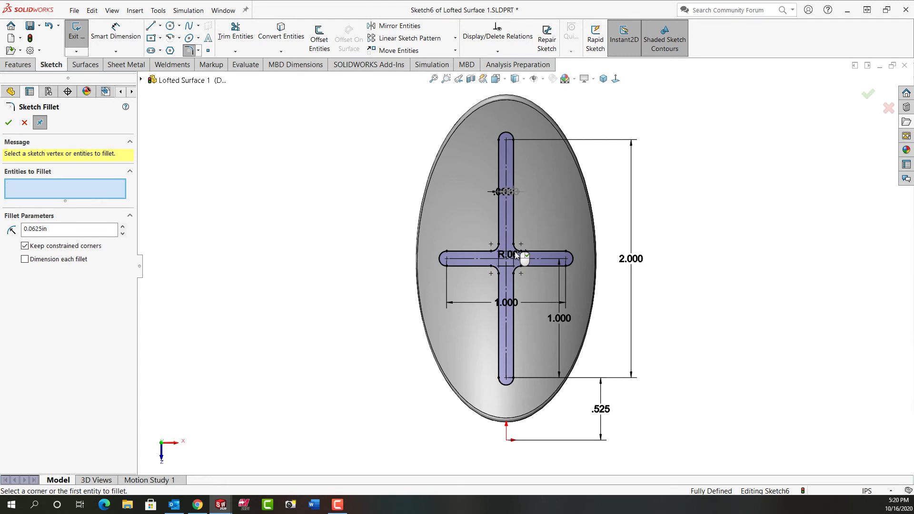
key("Escape")
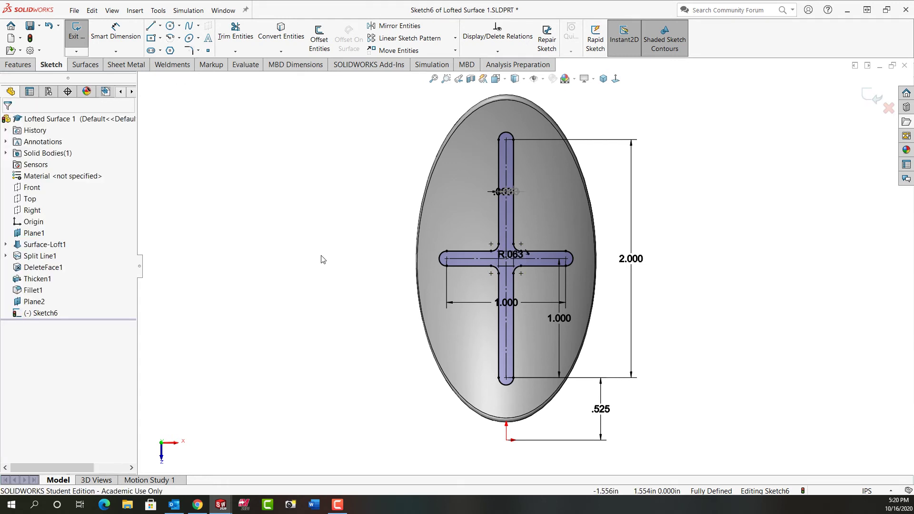
Offset the cross outline 0.0625 in to one side, keeping the original as regular geometry
left_click(318, 45)
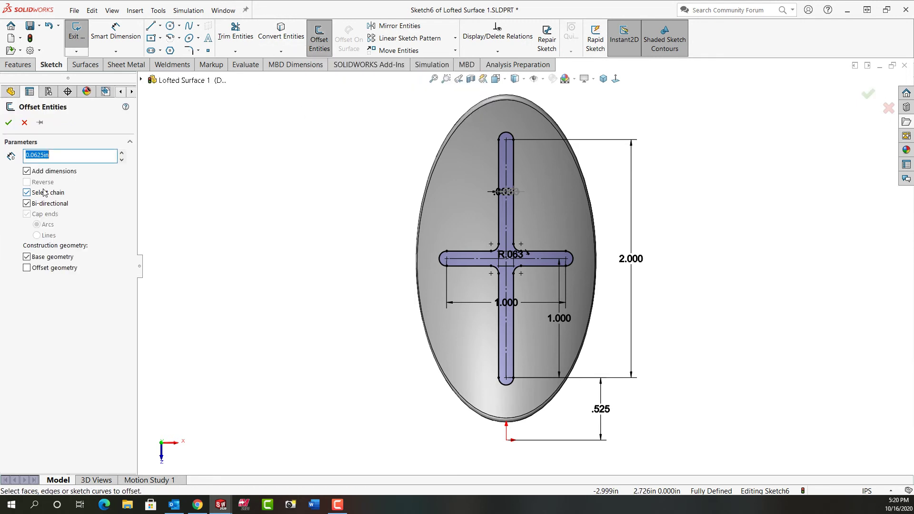
left_click(30, 204)
left_click(499, 229)
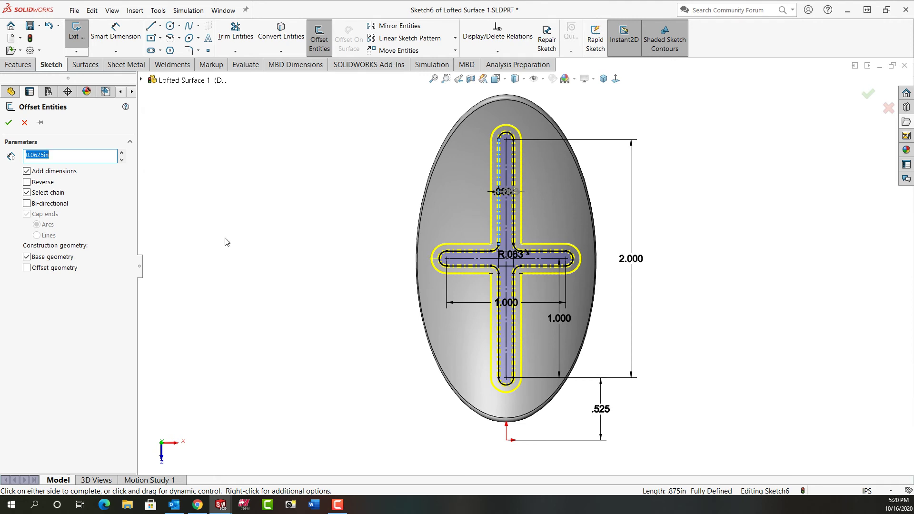
left_click(27, 258)
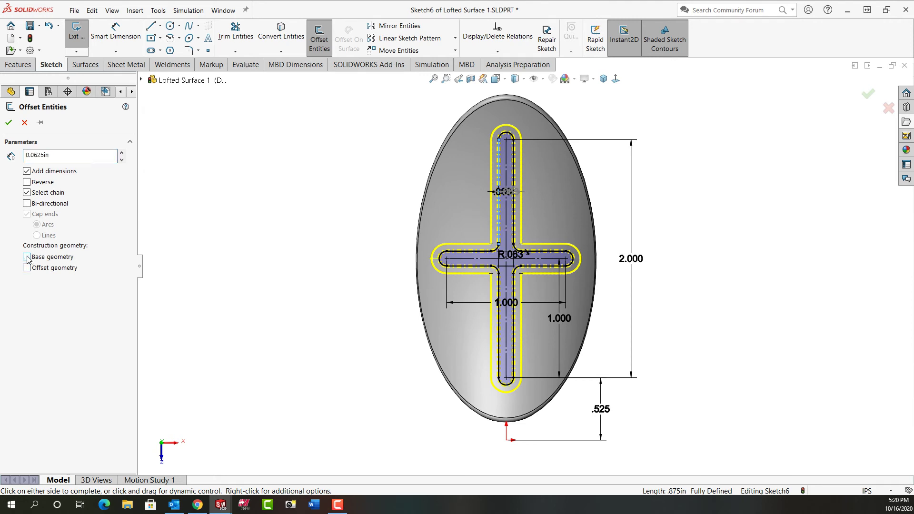
left_click(8, 123)
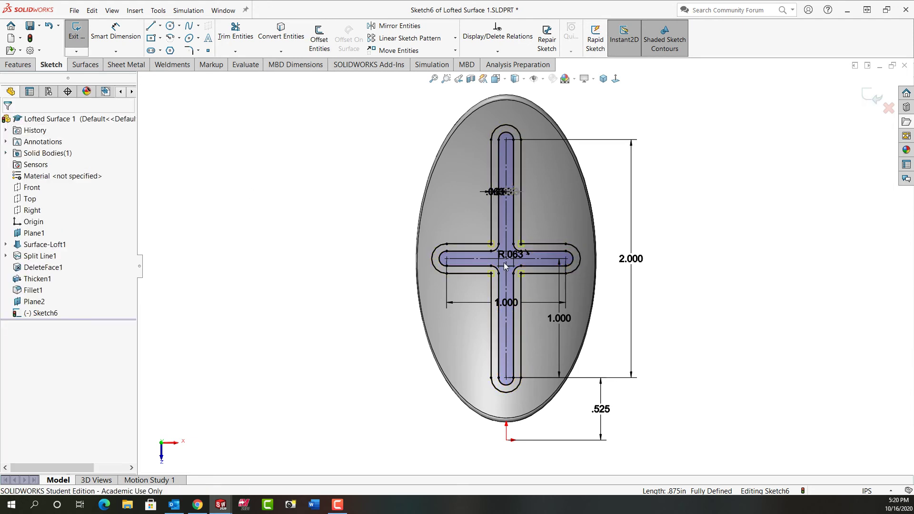
Start a sketch fillet with a 1/32 in (0.03125 in) radius
scroll(519, 254, "down", 1)
scroll(519, 254, "down", 3)
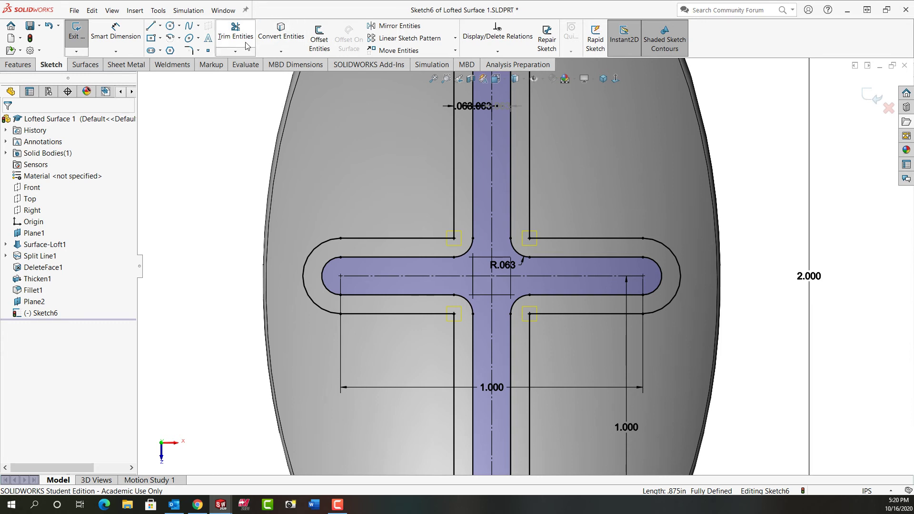
left_click(189, 50)
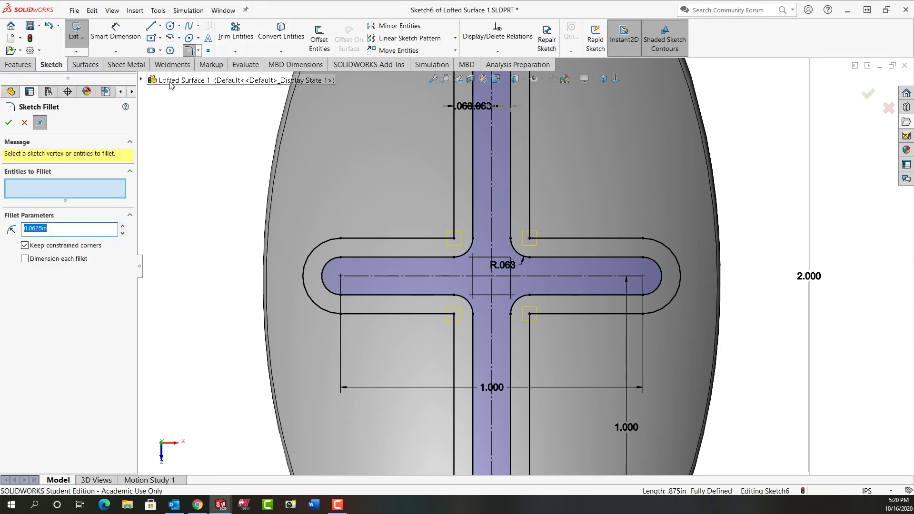
type("1/32")
key("Return")
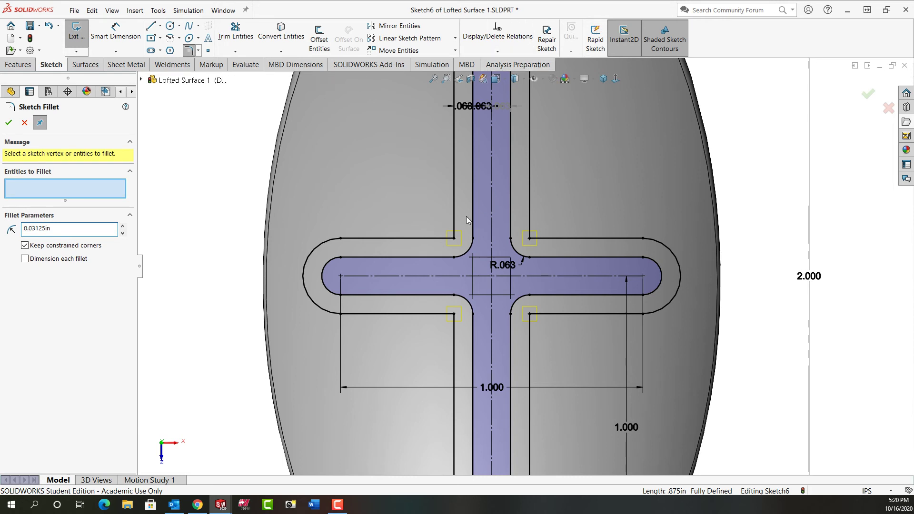
Fillet the outline's upper-left, lower-left, lower-right and upper-right inner corners
left_click(454, 217)
left_click(441, 238)
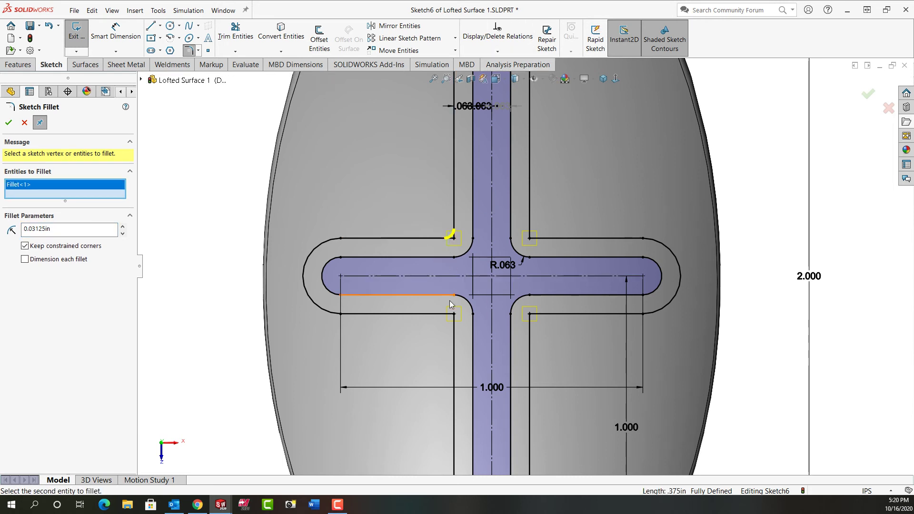
left_click(453, 315)
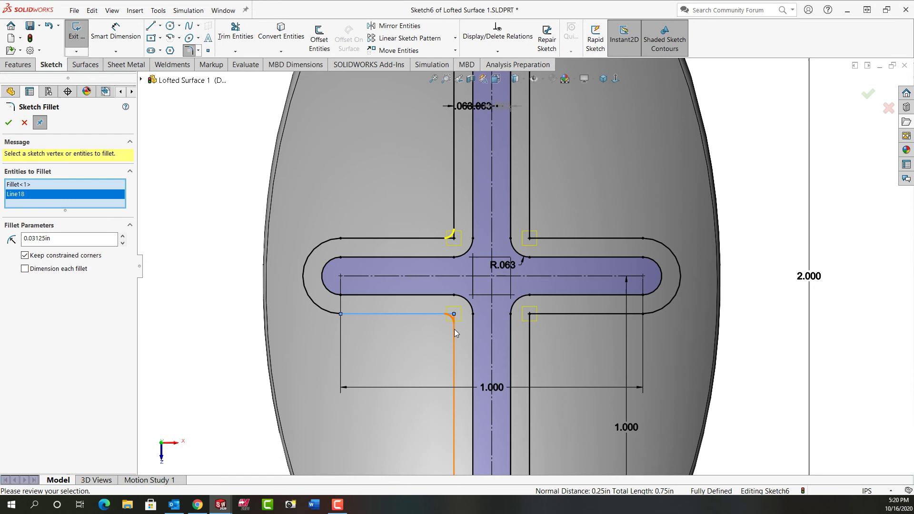
left_click(455, 334)
left_click(529, 333)
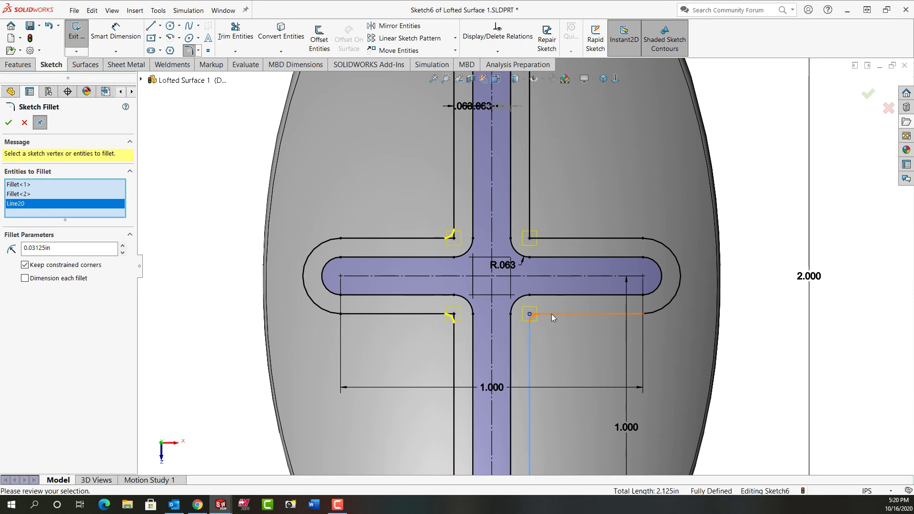
left_click(552, 313)
left_click(545, 241)
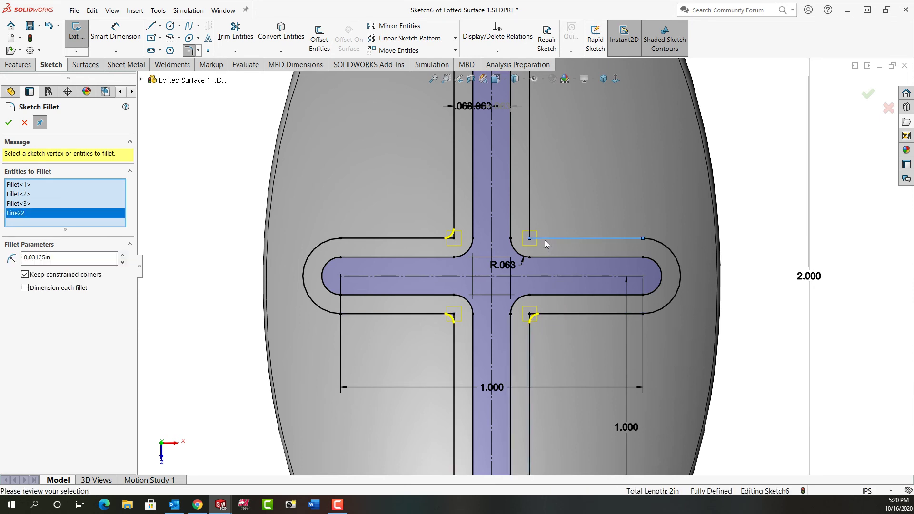
left_click(530, 210)
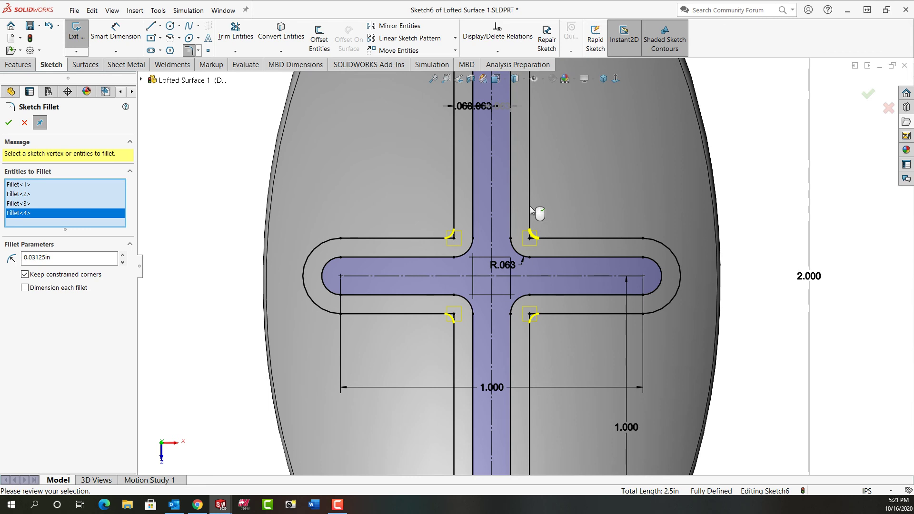
right_click(532, 209)
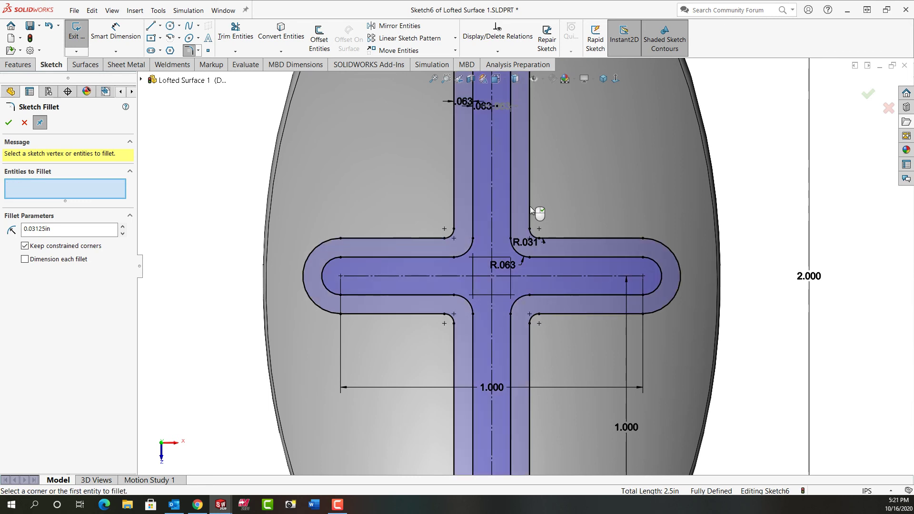
right_click(531, 209)
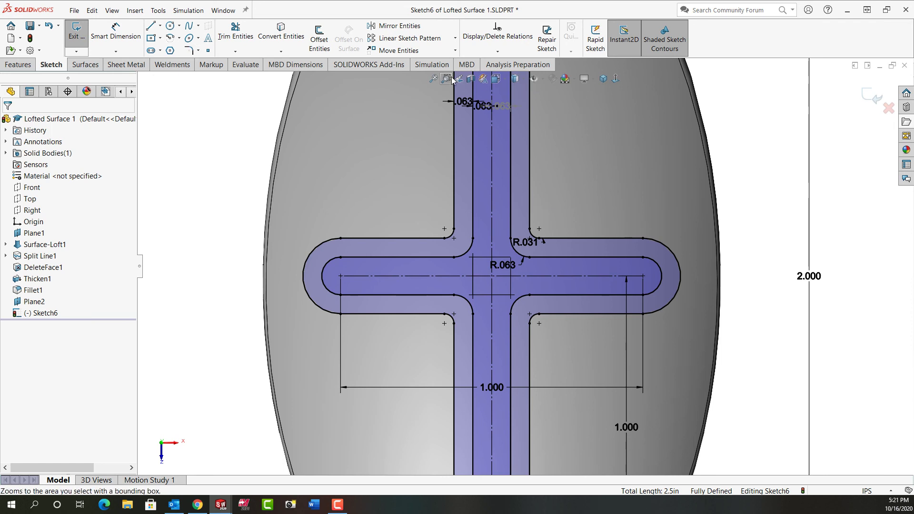
Zoom to fit, switch to the Isometric view, and exit Sketch6
left_click(433, 79)
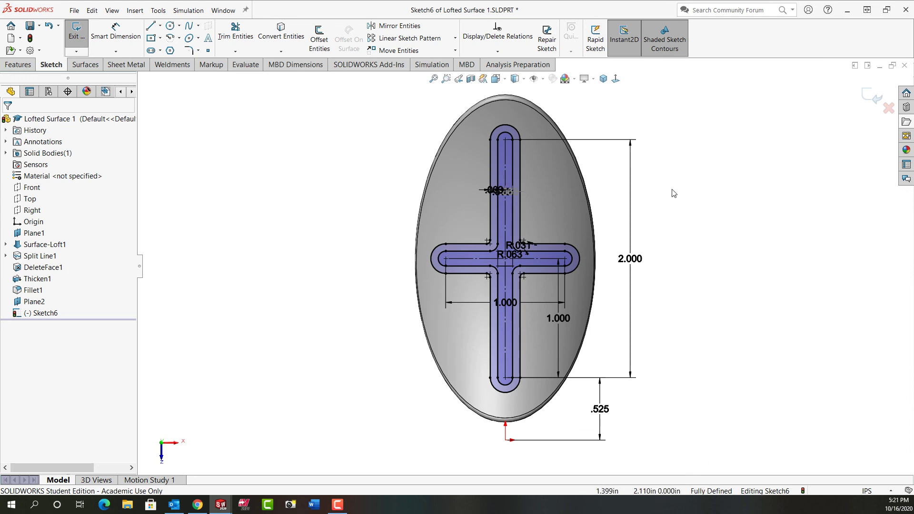
left_click(603, 79)
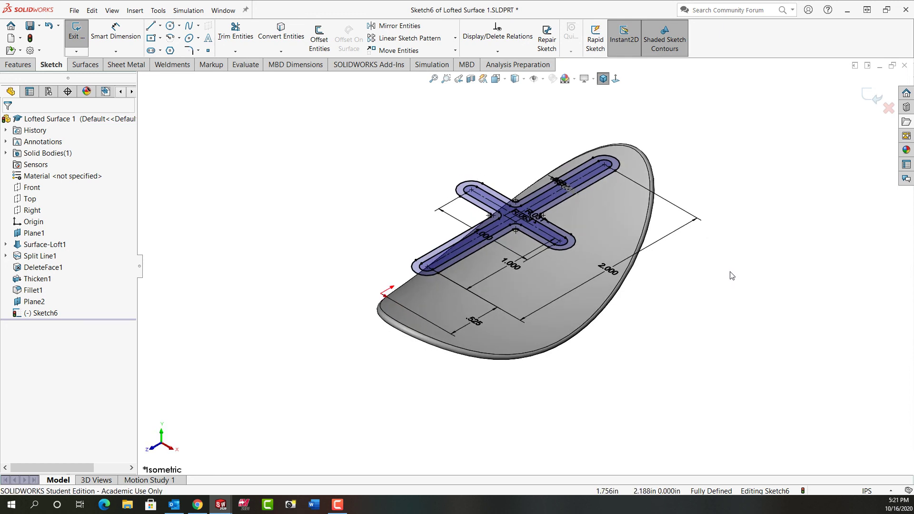
left_click(869, 101)
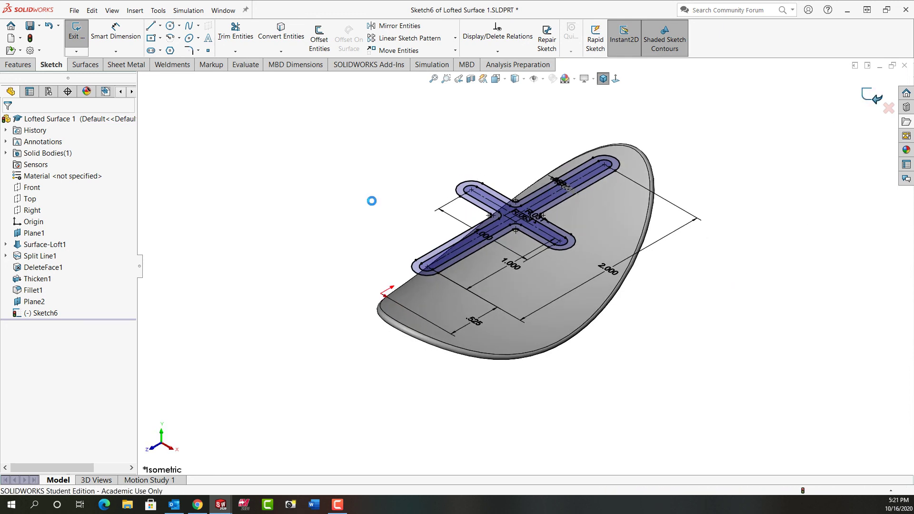